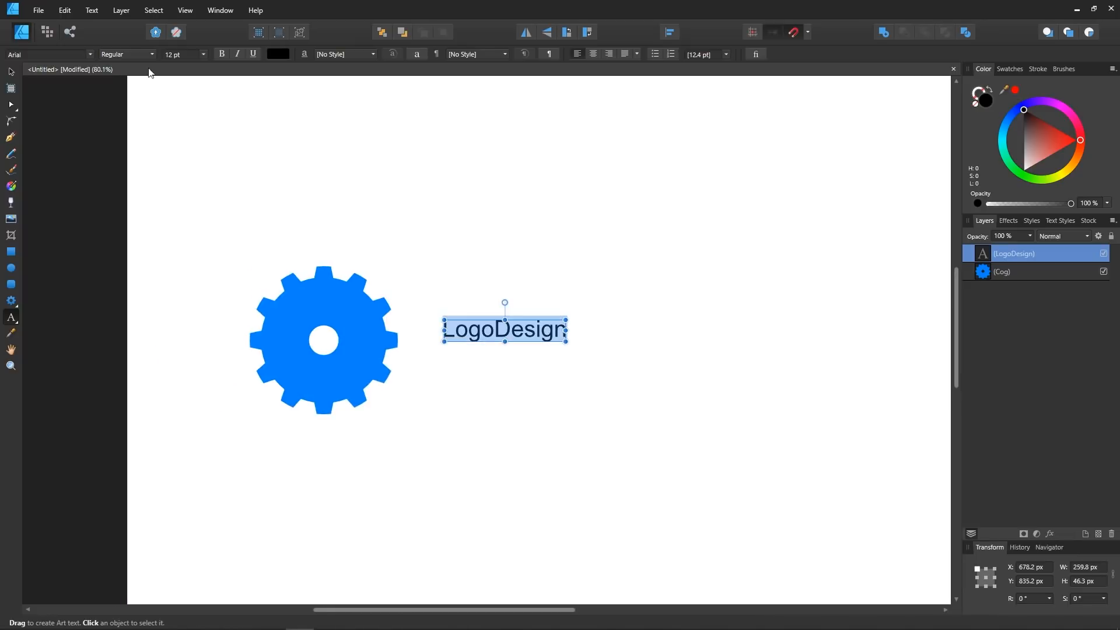
# Restyle the LogoDesign text with a heavy weight for "Logo" and a lighter weight for "Design".
pyautogui.click(146, 94)
pyautogui.click(152, 55)
pyautogui.click(143, 130)
pyautogui.moveTo(495, 330); pyautogui.dragTo(786, 330)
pyautogui.click(152, 54)
pyautogui.click(125, 83)
# Position the LogoDesign text beside the cog and convert it into separate, ungrouped letter curves.
pyautogui.click(11, 71)
pyautogui.scroll(-1, 481, 329)
pyautogui.moveTo(614, 340); pyautogui.dragTo(590, 349)
pyautogui.scroll(-1, 435, 389)
pyautogui.hotkey('ctrl', 'Return')
pyautogui.scroll(1, 677, 347)
pyautogui.hotkey('ctrl', 'shift', 'g')
pyautogui.click(627, 422)
# Adjust the spacing between the letters of the LogoDesign lettering by moving the letter curves.
pyautogui.scroll(5, 671, 355)
pyautogui.moveTo(702, 356)
pyautogui.mouseDown()
pyautogui.moveTo(673, 369)
pyautogui.moveTo(701, 363)
pyautogui.mouseUp()
pyautogui.scroll(1, 703, 362)
pyautogui.keyDown('shift'); pyautogui.click(646, 391); pyautogui.keyUp('shift')
pyautogui.moveTo(646, 391); pyautogui.dragTo(588, 380)
pyautogui.keyDown('shift'); pyautogui.click(504, 380); pyautogui.keyUp('shift')
pyautogui.keyDown('shift'); pyautogui.click(504, 381); pyautogui.keyUp('shift')
pyautogui.keyDown('shift'); pyautogui.click(504, 380); pyautogui.keyUp('shift')
pyautogui.keyDown('shift'); pyautogui.click(436, 381); pyautogui.keyUp('shift')
pyautogui.moveTo(436, 381); pyautogui.dragTo(650, 377)
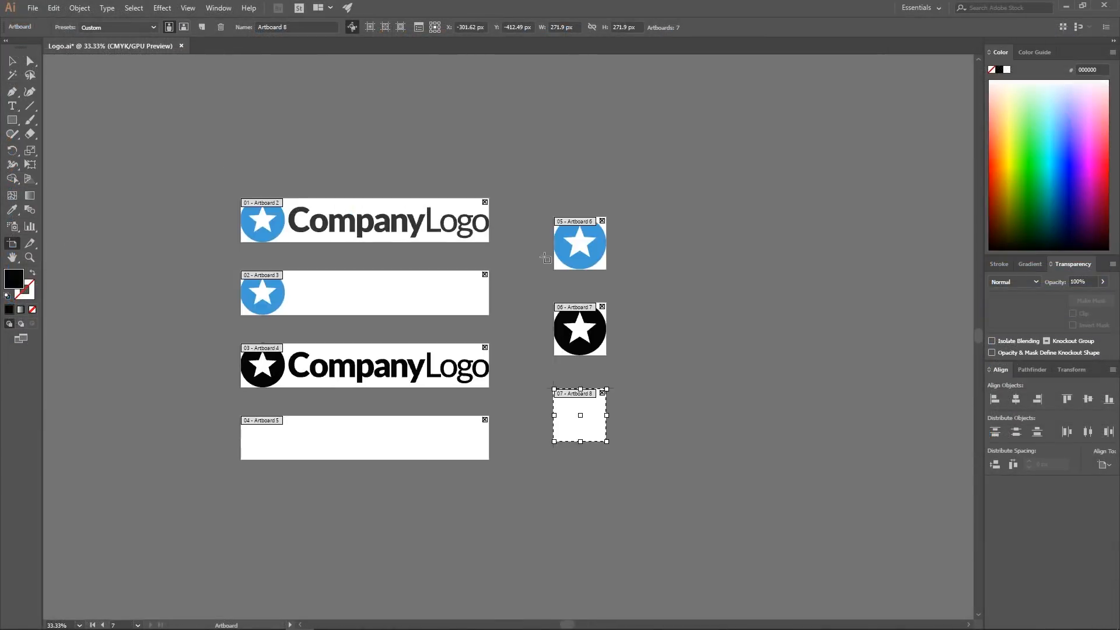
# In Illustrator, set up Export for Screens for all artboards with PNG and JPG 100 at 1x plus an SVG format.
pyautogui.hotkey('ctrl', 'alt', 'e')
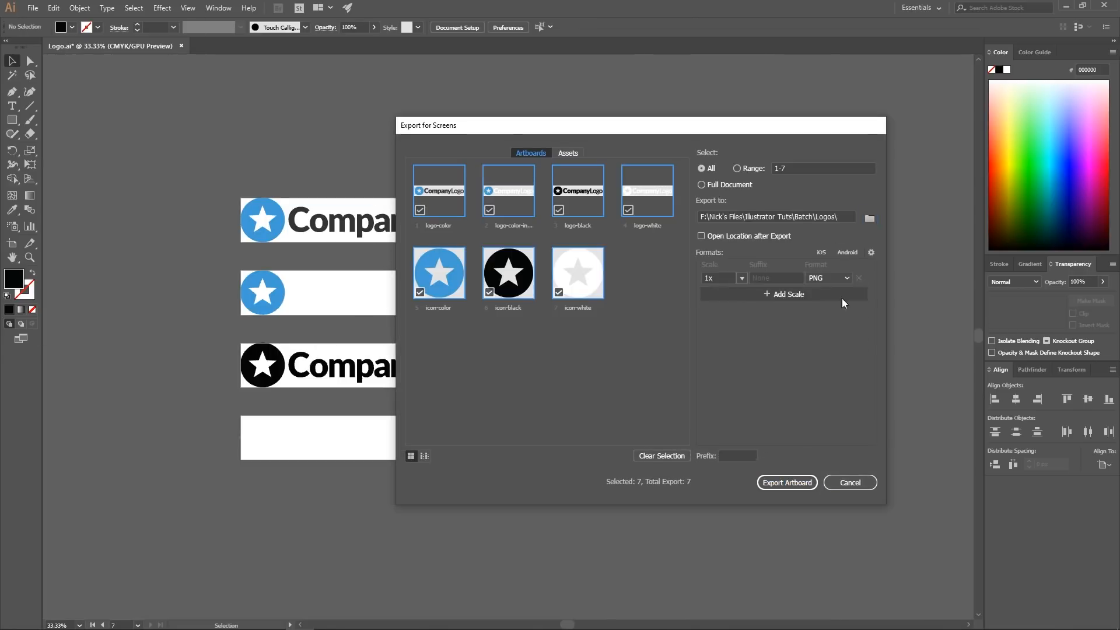
pyautogui.click(741, 278)
pyautogui.click(758, 345)
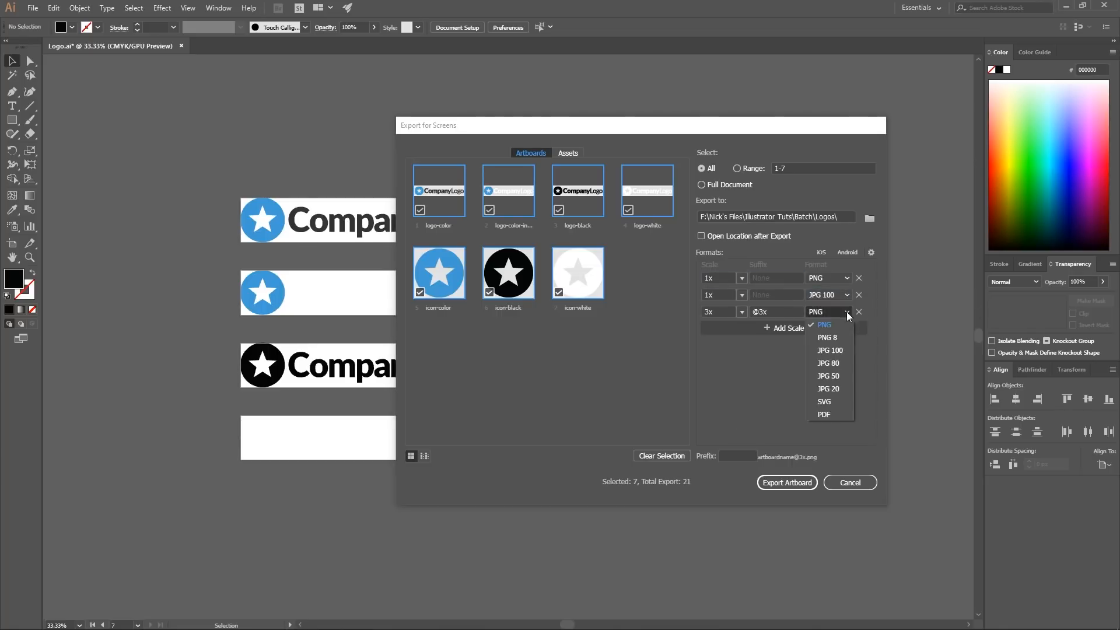
pyautogui.click(832, 403)
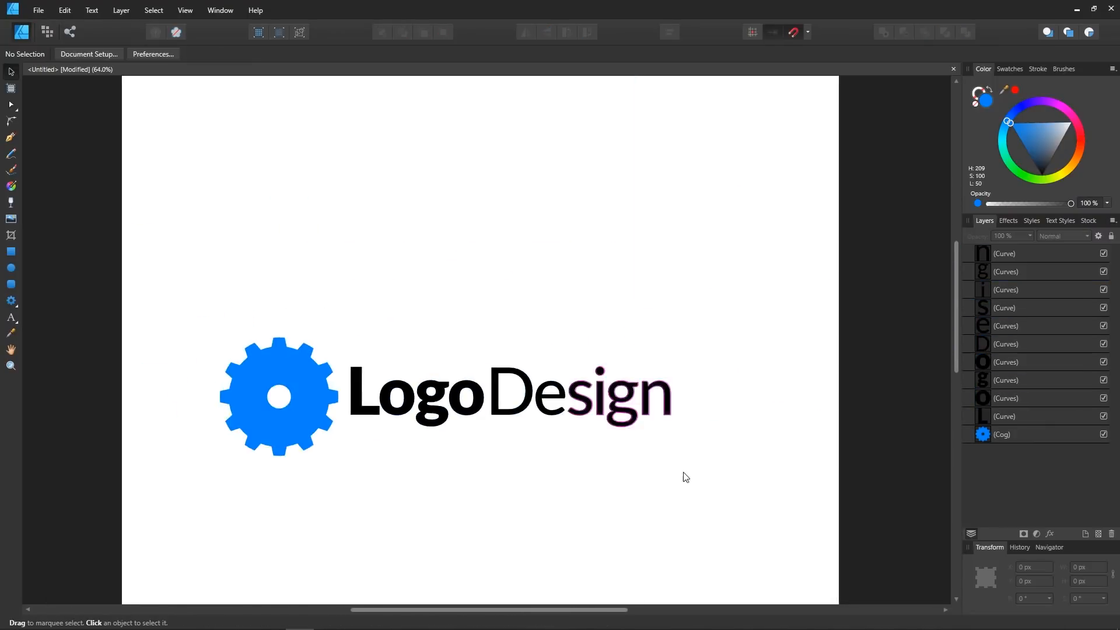
# In Affinity Designer, scale down the complete cog and lettering logo and move it to the page's upper left area.
pyautogui.scroll(-3, 670, 460)
pyautogui.scroll(2, 583, 432)
pyautogui.moveTo(668, 414); pyautogui.dragTo(267, 270)
pyautogui.moveTo(362, 335); pyautogui.dragTo(306, 213)
pyautogui.moveTo(606, 260); pyautogui.dragTo(431, 214)
# Duplicate the logo directly below the original and fill only the copy's lettering with white.
pyautogui.moveTo(342, 199); pyautogui.dragTo(343, 201)
pyautogui.moveTo(343, 201); pyautogui.dragTo(342, 269)
pyautogui.keyDown('shift'); pyautogui.click(284, 276); pyautogui.keyUp('shift')
pyautogui.click(1071, 123)
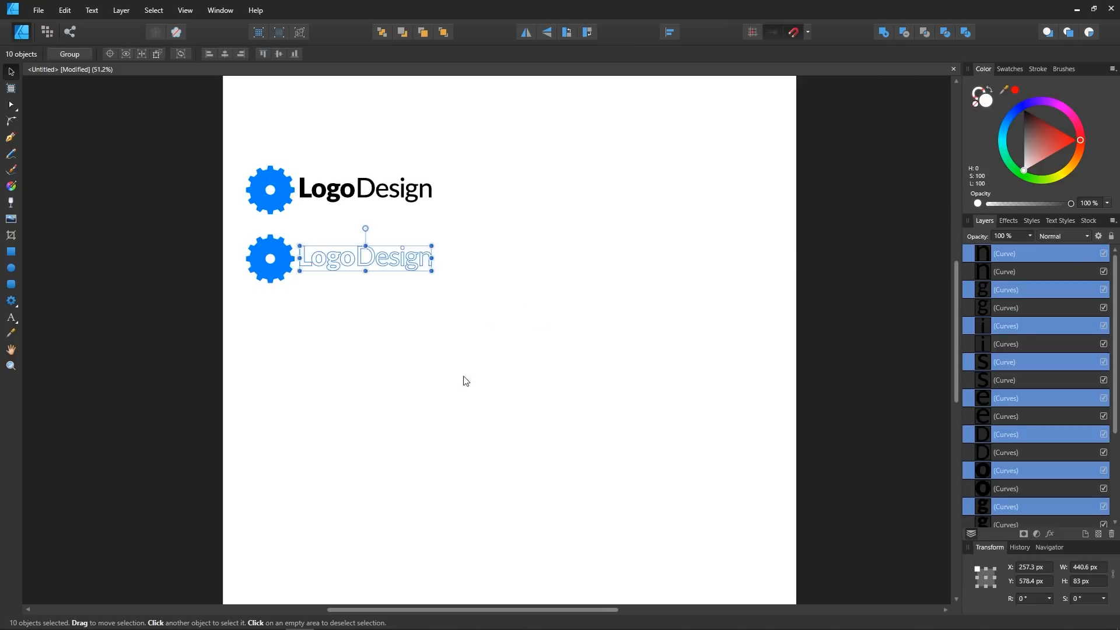
# Duplicate the second logo below itself and fill the copy's cog and lettering with black.
pyautogui.moveTo(537, 321); pyautogui.dragTo(208, 231)
pyautogui.moveTo(265, 266)
pyautogui.mouseDown()
pyautogui.moveTo(265, 351)
pyautogui.moveTo(266, 340)
pyautogui.mouseUp()
pyautogui.moveTo(1030, 136); pyautogui.dragTo(1042, 175)
# Duplicate the black logo below itself and fill the whole copy with white.
pyautogui.click(572, 422)
pyautogui.moveTo(572, 422); pyautogui.dragTo(225, 302)
pyautogui.moveTo(265, 345); pyautogui.dragTo(265, 417)
pyautogui.moveTo(1031, 140); pyautogui.dragTo(1072, 123)
# Copy the black lettering to the right of the first logo and place a white duplicate beneath it.
pyautogui.click(588, 274)
pyautogui.click(368, 190)
pyautogui.moveTo(467, 154)
pyautogui.mouseDown()
pyautogui.moveTo(297, 214)
pyautogui.moveTo(496, 208)
pyautogui.mouseUp()
pyautogui.moveTo(513, 197); pyautogui.dragTo(515, 251)
pyautogui.click(1025, 170)
# Place standalone copies of the cog icon to the right of the separate lettering.
pyautogui.click(590, 315)
pyautogui.moveTo(281, 202)
pyautogui.mouseDown()
pyautogui.moveTo(314, 178)
pyautogui.moveTo(665, 202)
pyautogui.moveTo(653, 333)
pyautogui.mouseUp()
pyautogui.press('Delete')
pyautogui.scroll(-12, 1011, 130)
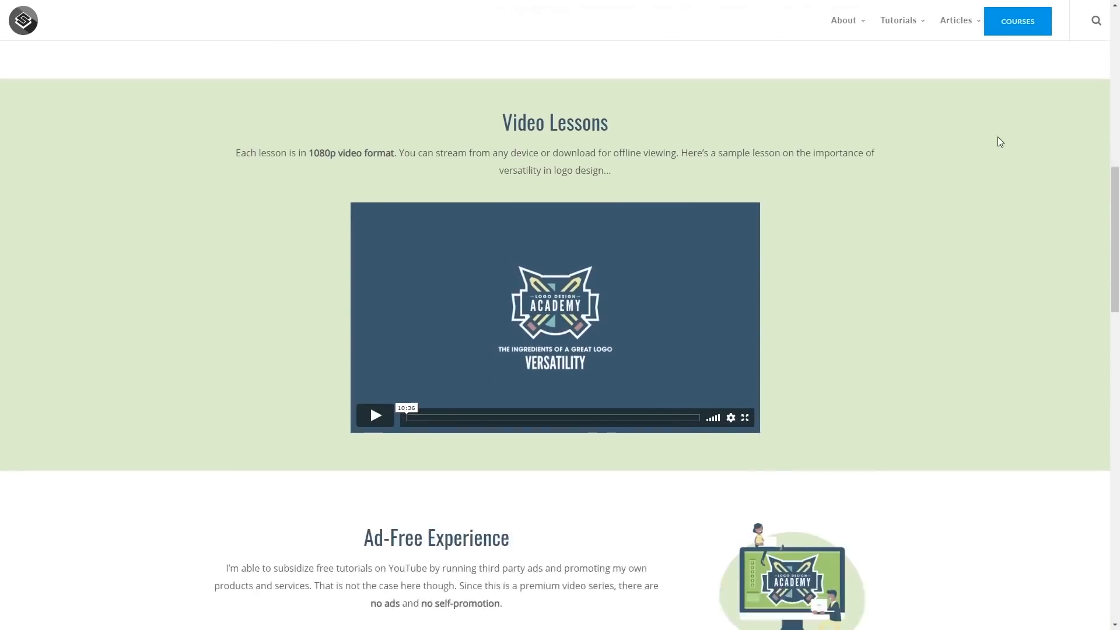
pyautogui.scroll(-15, 1000, 142)
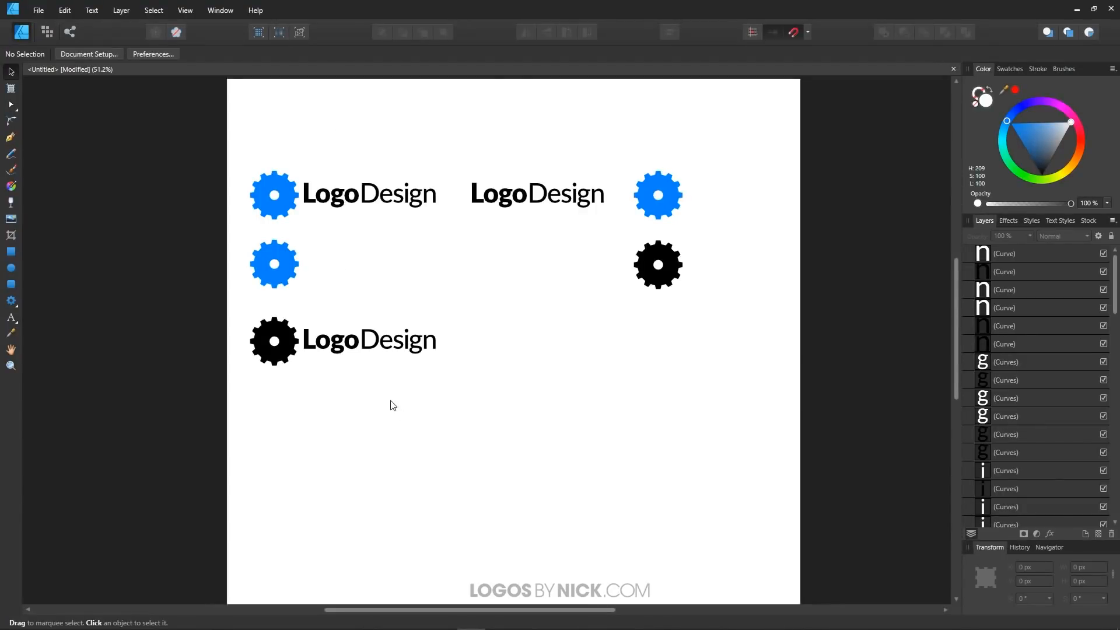
# Examine the logo variations on the page, selecting each full logo, including those with white parts.
pyautogui.moveTo(262, 198); pyautogui.dragTo(439, 235)
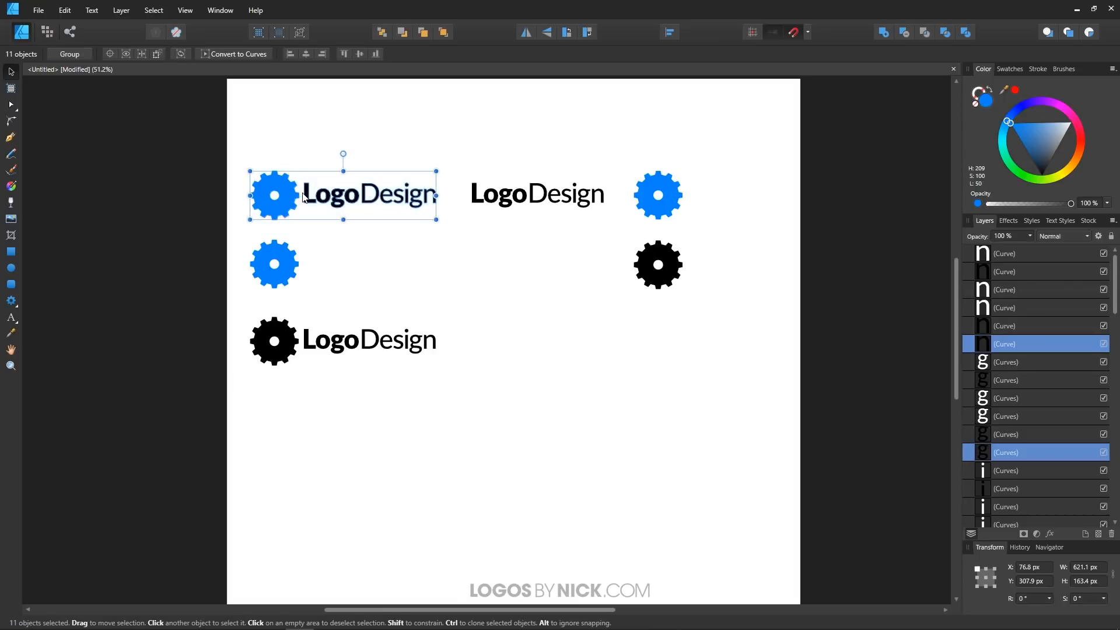
pyautogui.moveTo(456, 147); pyautogui.dragTo(619, 230)
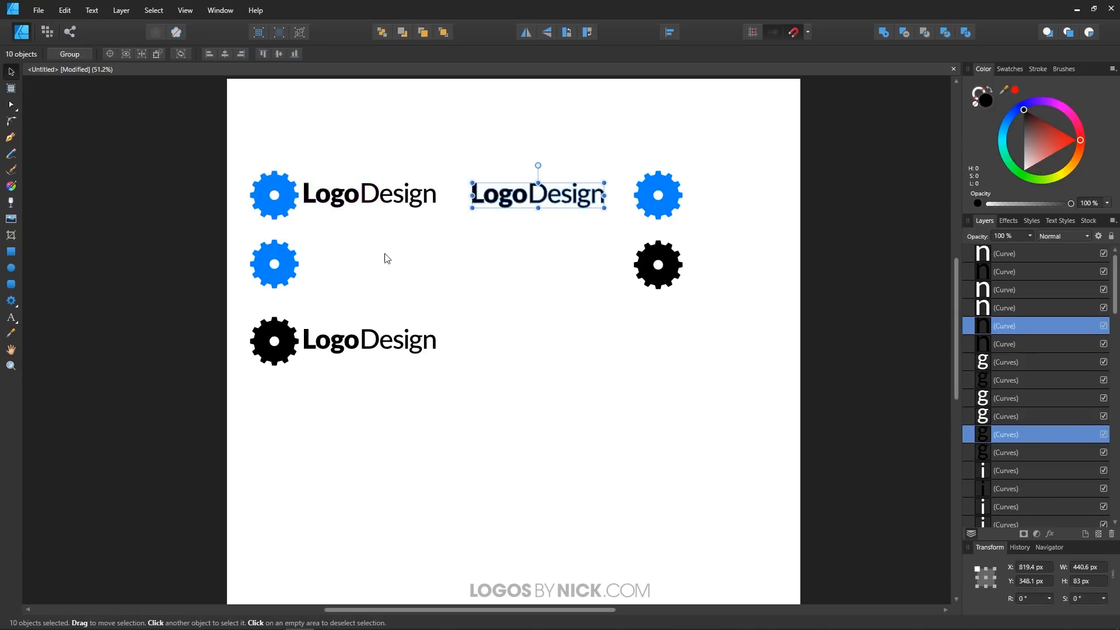
pyautogui.click(661, 183)
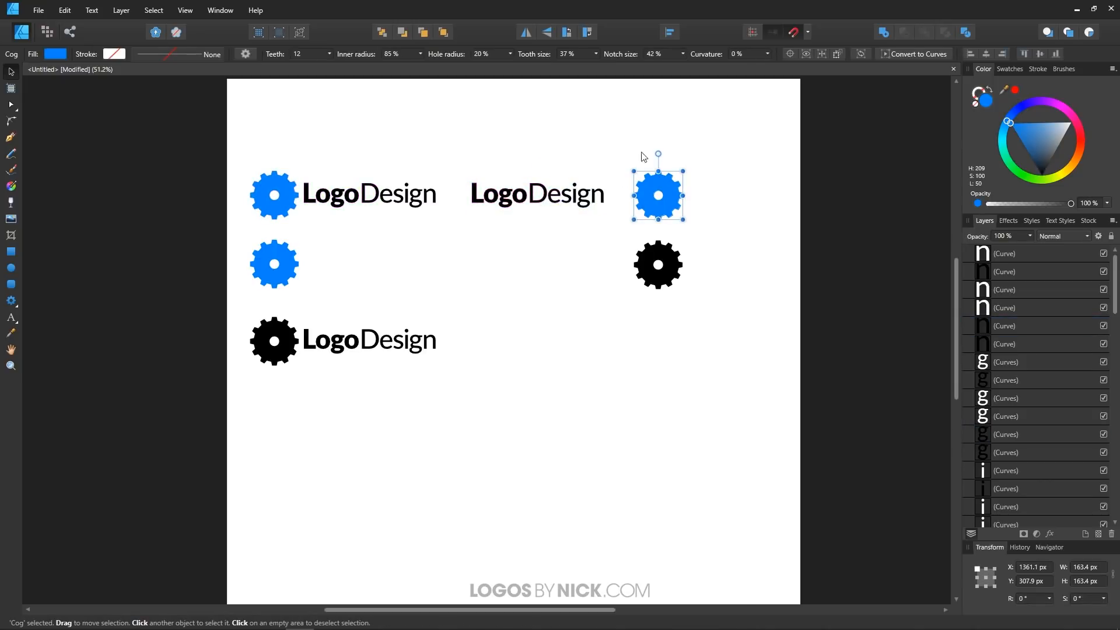
pyautogui.click(732, 206)
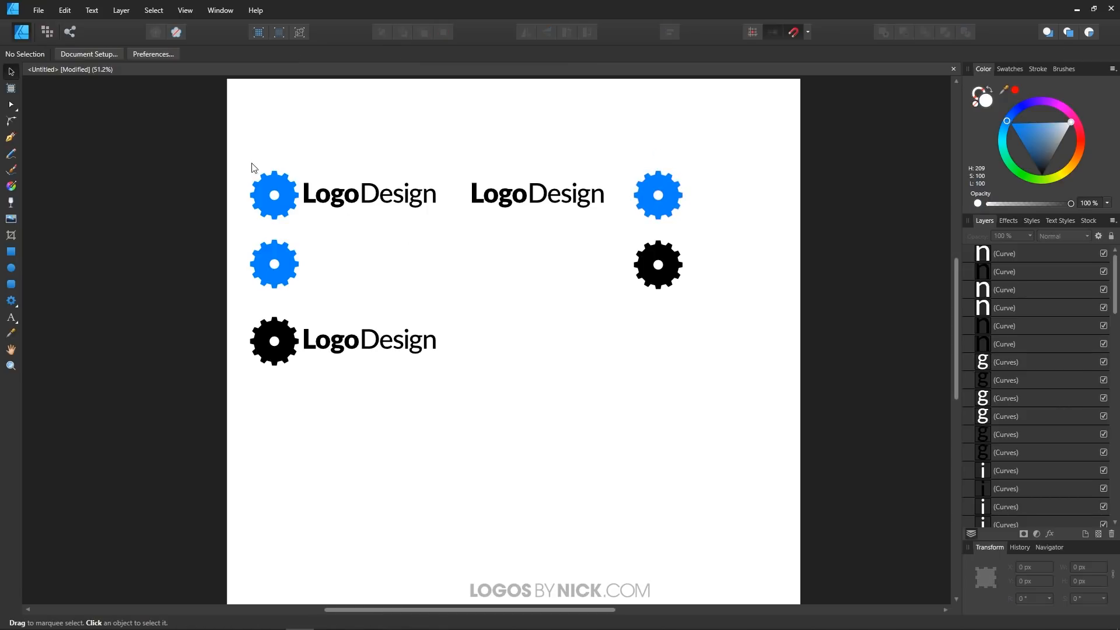
pyautogui.moveTo(237, 158); pyautogui.dragTo(455, 229)
pyautogui.moveTo(240, 232); pyautogui.dragTo(469, 296)
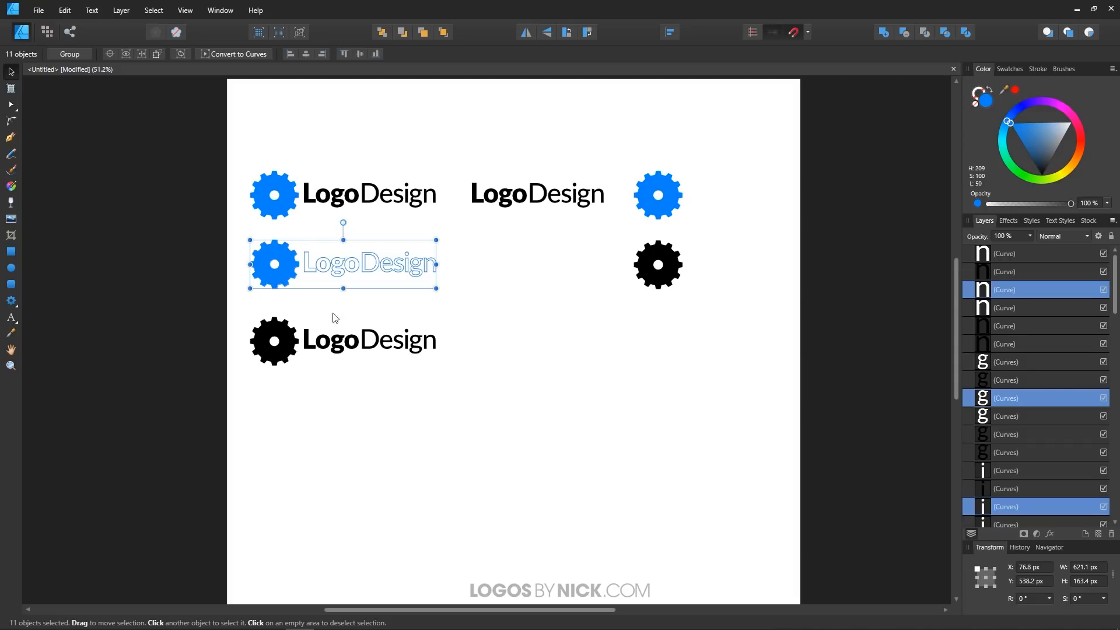
pyautogui.press('Delete')
pyautogui.moveTo(237, 303); pyautogui.dragTo(461, 371)
pyautogui.moveTo(234, 377); pyautogui.dragTo(503, 456)
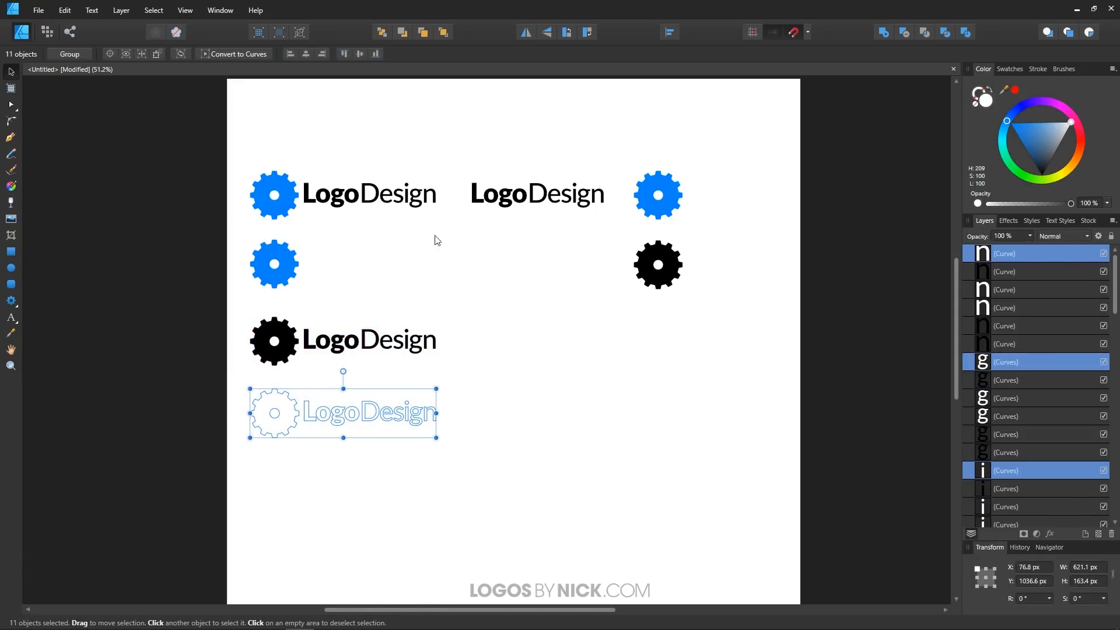
pyautogui.click(418, 452)
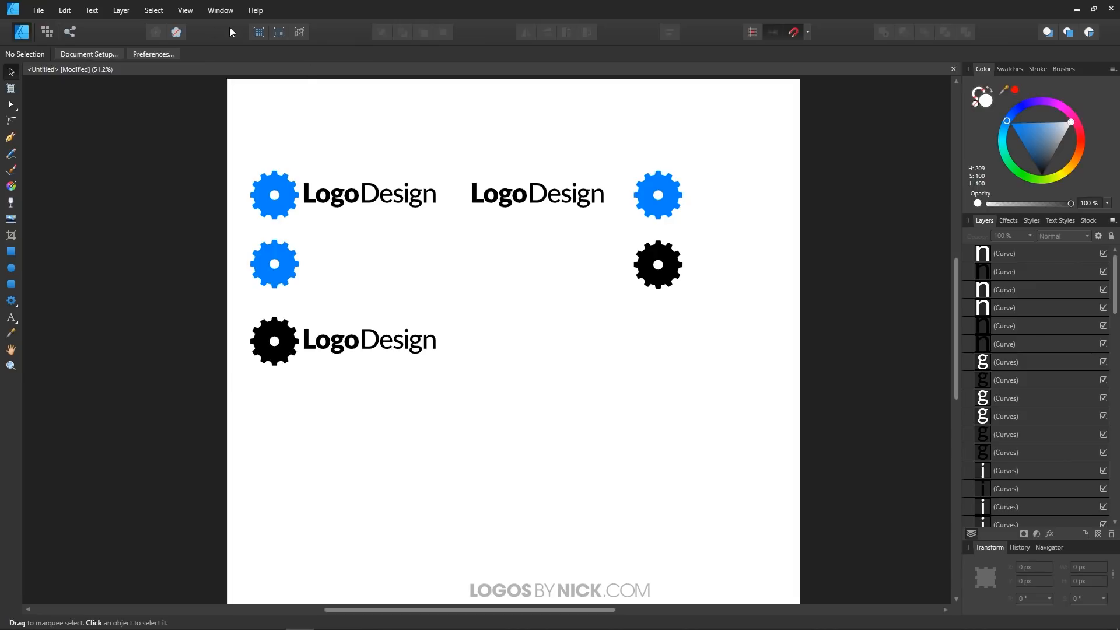
# Examine all variations in outline view, and inspect the lettering-only and cog-only versions in normal view.
pyautogui.click(301, 33)
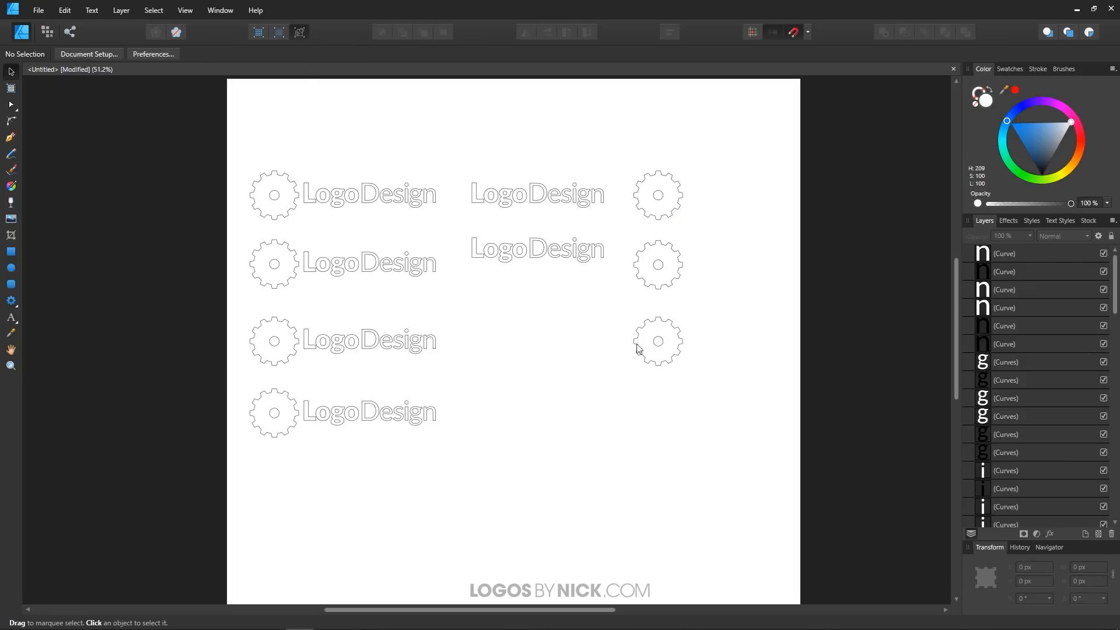
pyautogui.click(257, 32)
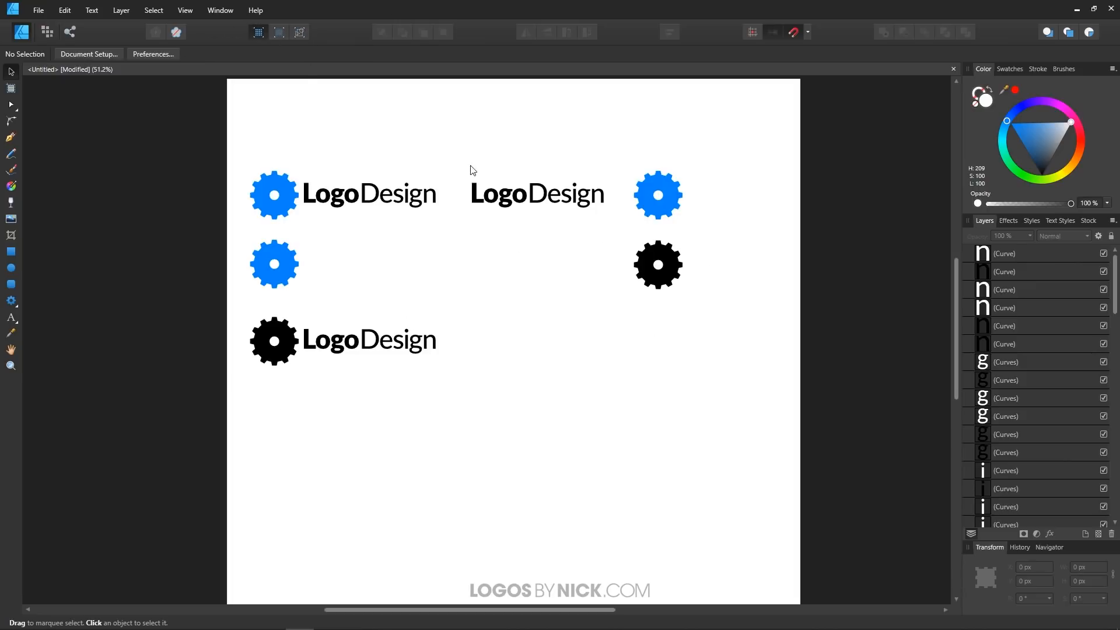
pyautogui.moveTo(457, 158); pyautogui.dragTo(613, 240)
pyautogui.moveTo(436, 207); pyautogui.dragTo(474, 232)
pyautogui.click(697, 185)
pyautogui.click(668, 208)
pyautogui.click(658, 269)
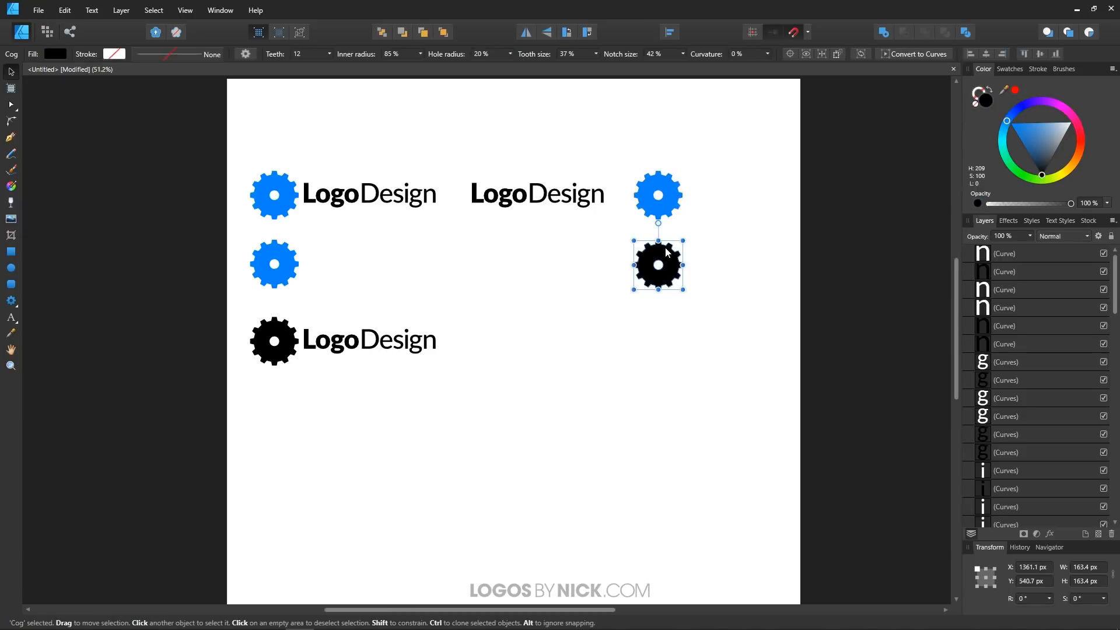
pyautogui.click(656, 420)
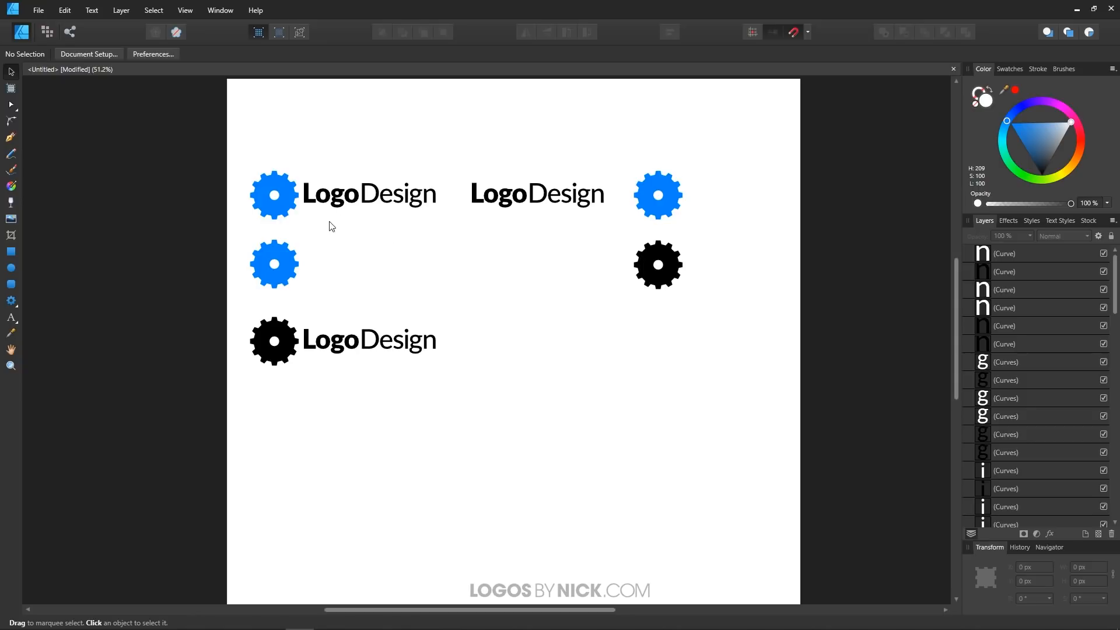
# Group the cog and letters of each of the four full logo variations into its own group.
pyautogui.moveTo(241, 143); pyautogui.dragTo(449, 234)
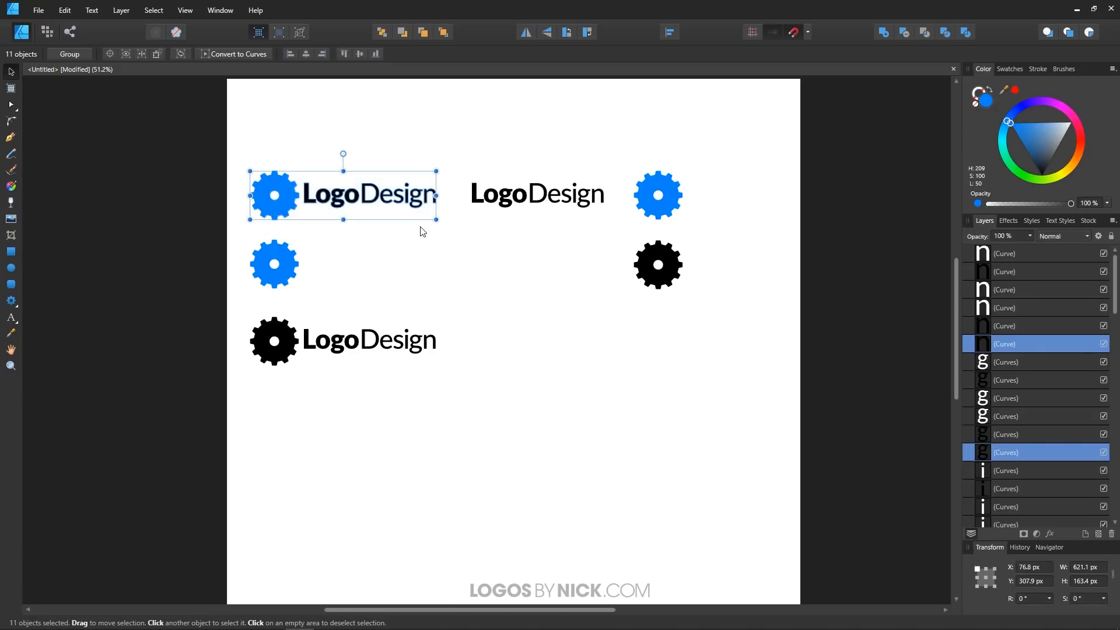
pyautogui.hotkey('ctrl', 'g')
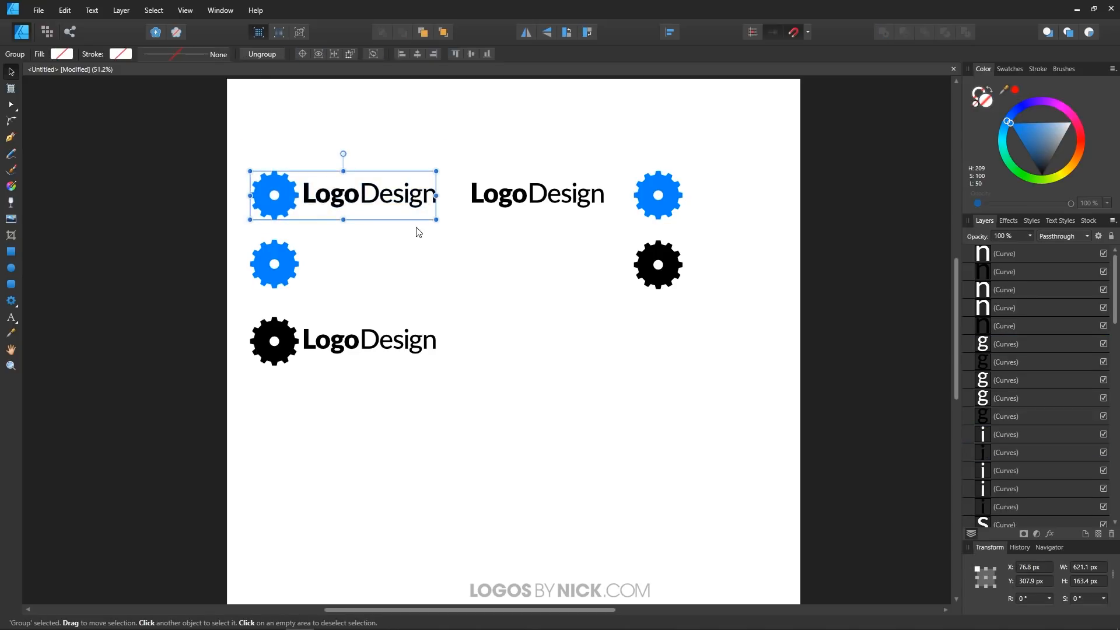
pyautogui.moveTo(236, 228); pyautogui.dragTo(451, 309)
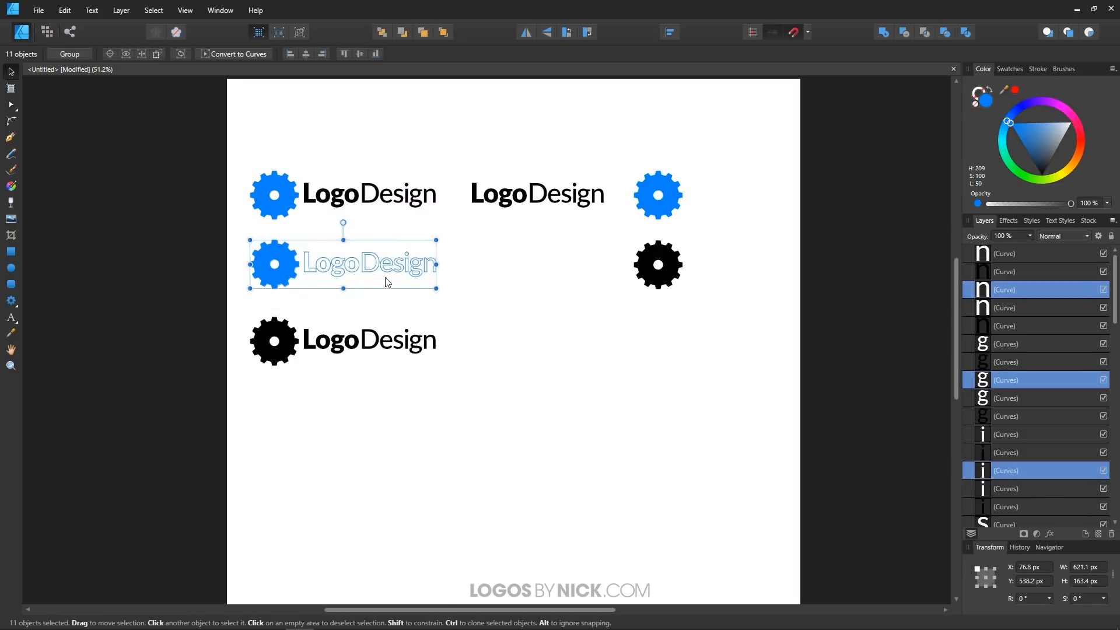
pyautogui.hotkey('ctrl', 'g')
pyautogui.moveTo(235, 309); pyautogui.dragTo(460, 386)
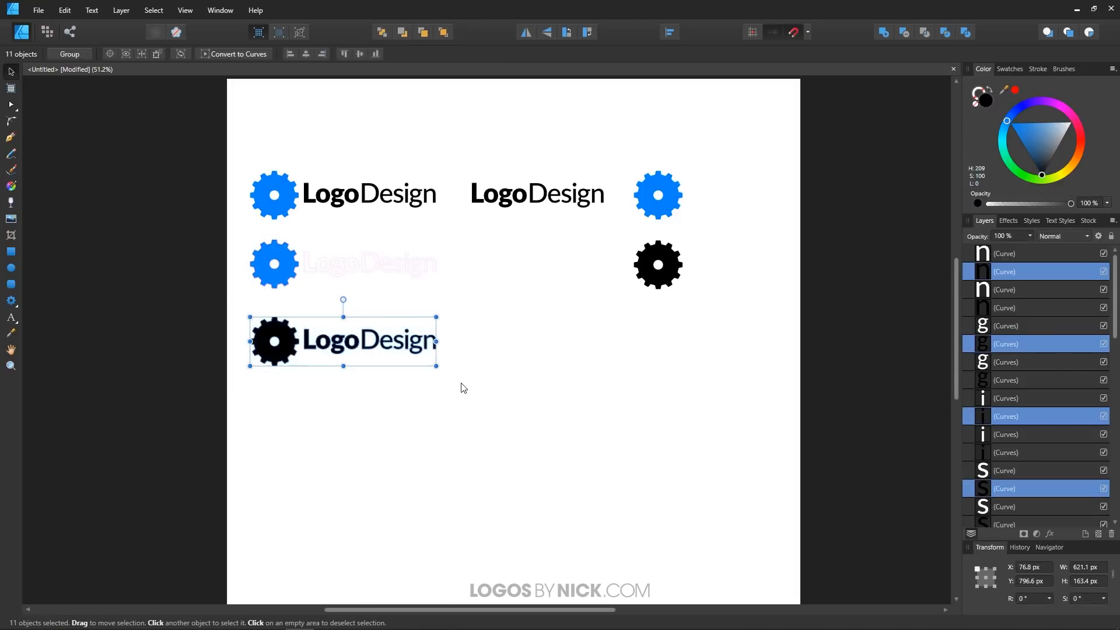
pyautogui.press('alt')
pyautogui.hotkey('ctrl', 'g')
pyautogui.moveTo(240, 378); pyautogui.dragTo(482, 480)
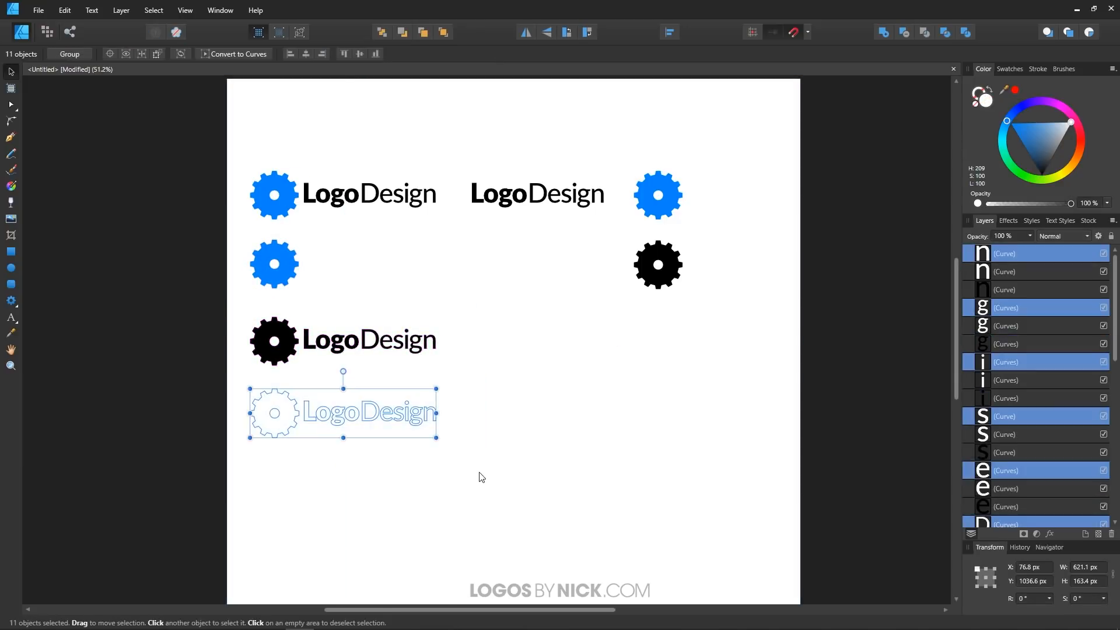
pyautogui.hotkey('ctrl', 'g')
# Group the letters of the standalone black lettering and of the standalone white lettering separately.
pyautogui.scroll(-1, 490, 171)
pyautogui.scroll(1, 465, 168)
pyautogui.moveTo(463, 163); pyautogui.dragTo(628, 221)
pyautogui.hotkey('ctrl', 'g')
pyautogui.moveTo(448, 222); pyautogui.dragTo(635, 298)
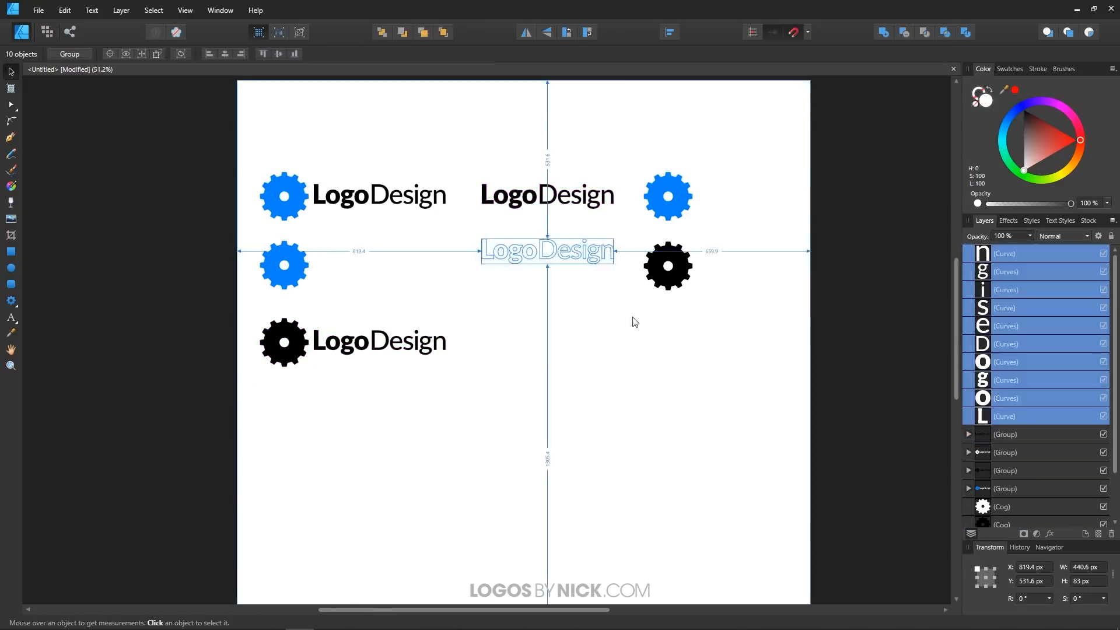
pyautogui.hotkey('ctrl', 'g')
# Check that each standalone cog and each grouped logo selects as a single object.
pyautogui.click(659, 190)
pyautogui.click(654, 271)
pyautogui.click(668, 337)
pyautogui.click(660, 201)
pyautogui.click(665, 269)
pyautogui.click(597, 411)
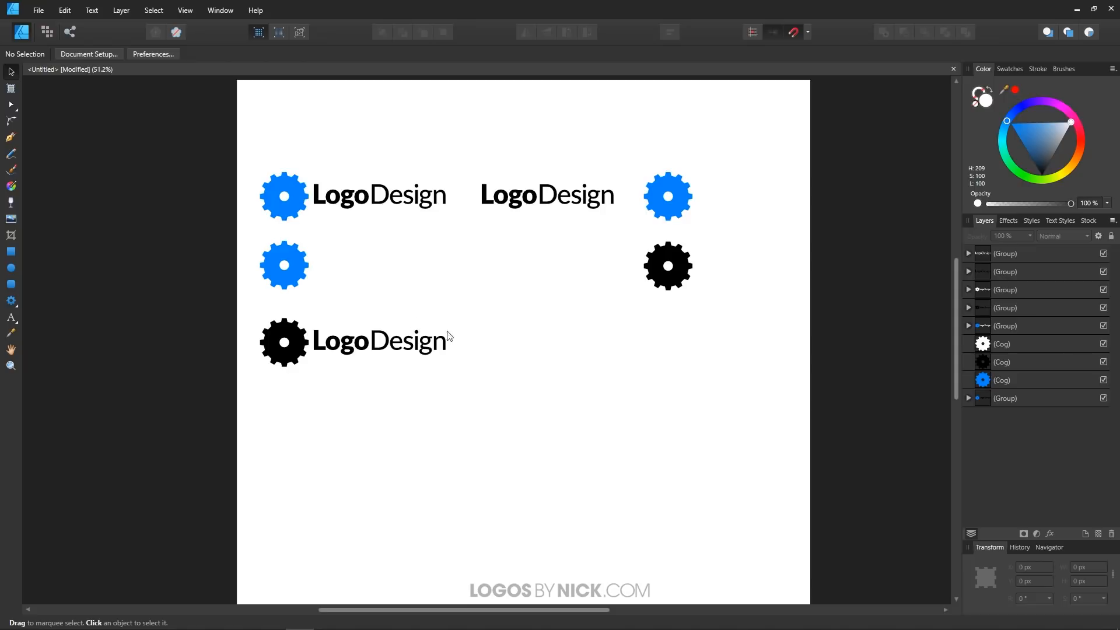
pyautogui.click(373, 352)
pyautogui.click(324, 268)
pyautogui.click(544, 169)
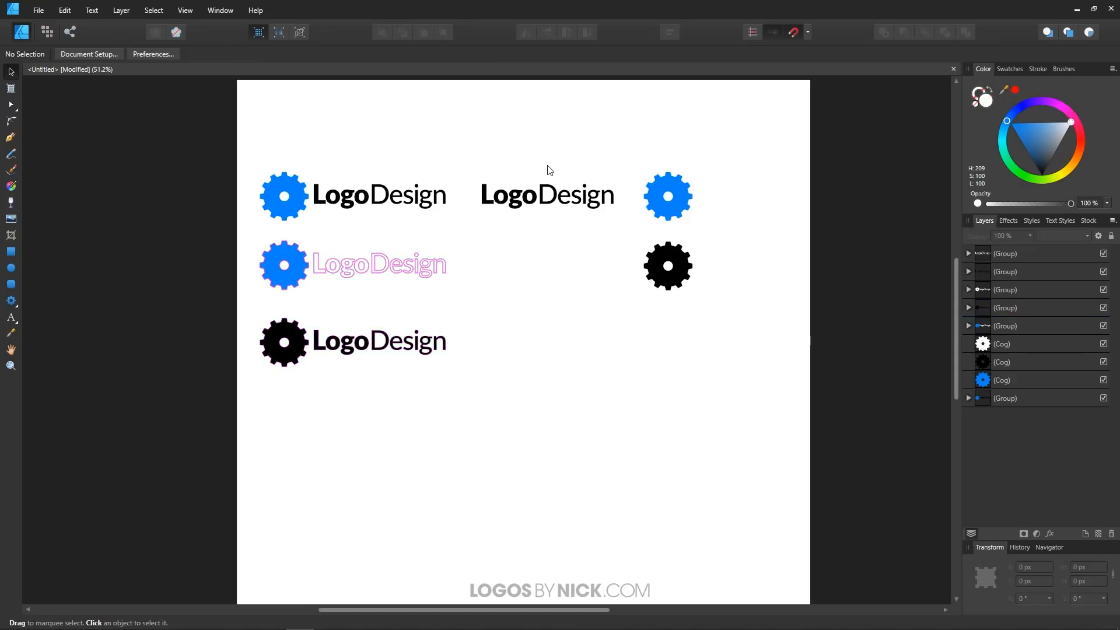
# Insert an artboard sized to the selection around the first logo with the blue cog and black lettering.
pyautogui.click(12, 90)
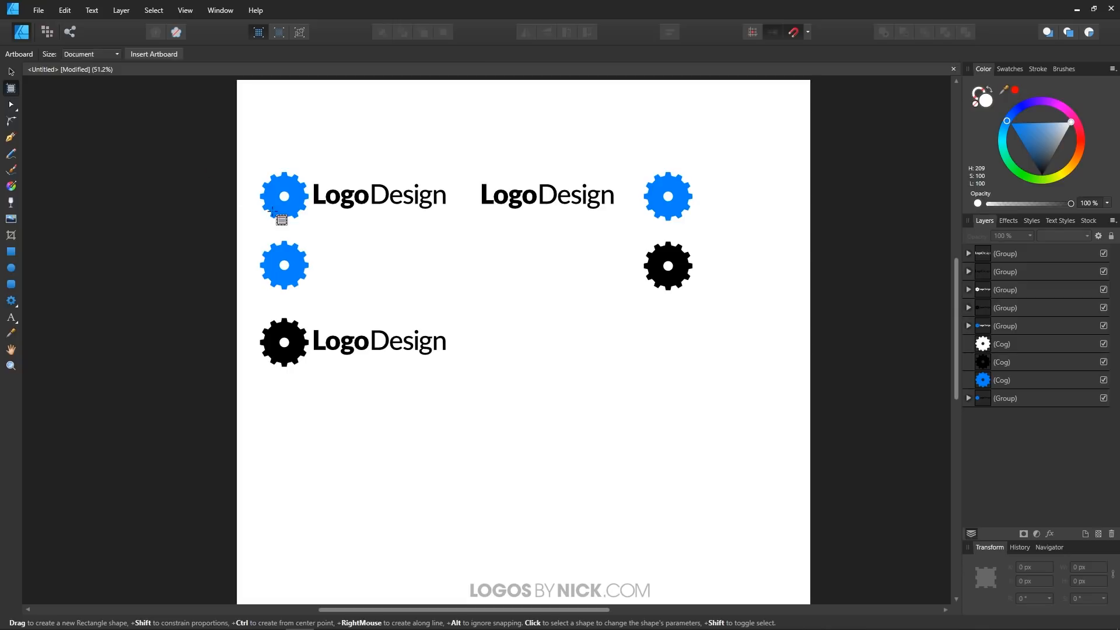
pyautogui.click(291, 204)
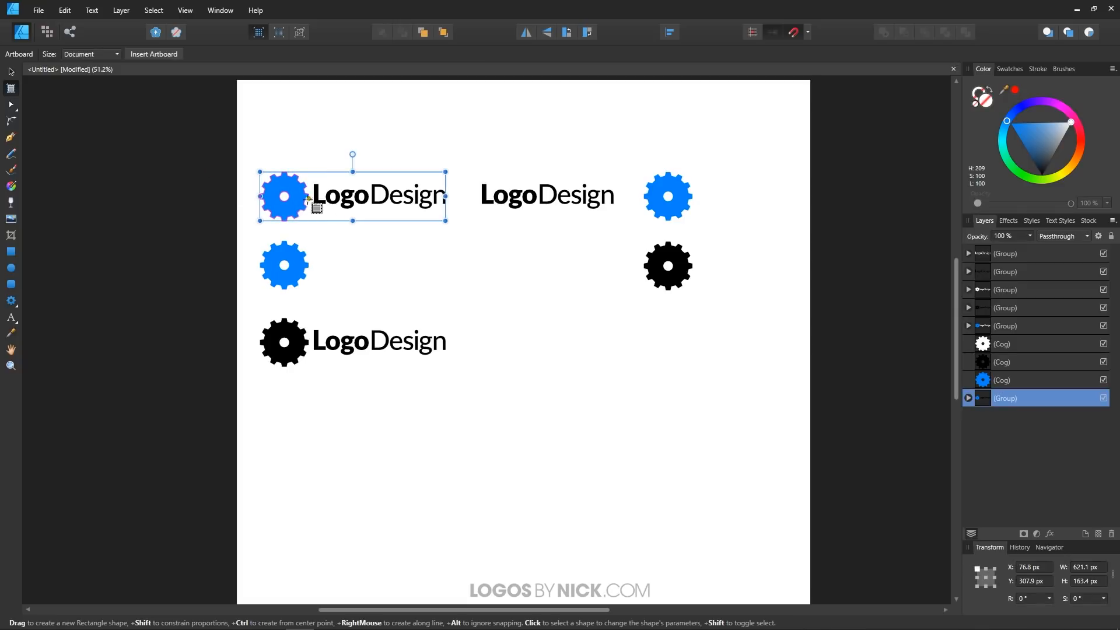
pyautogui.click(92, 53)
pyautogui.click(68, 81)
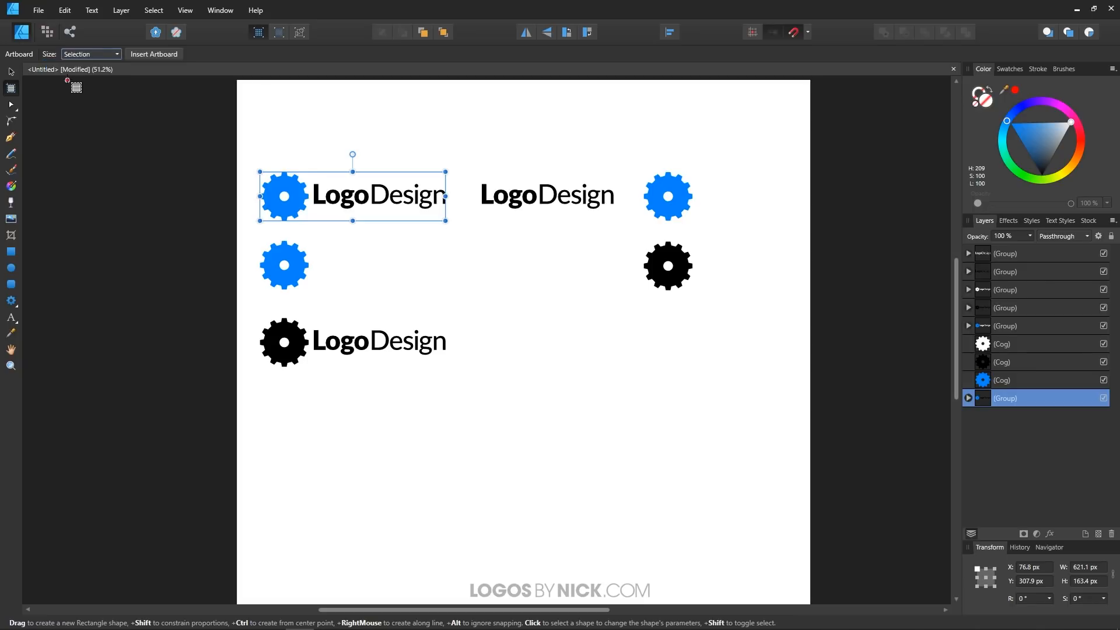
pyautogui.click(154, 53)
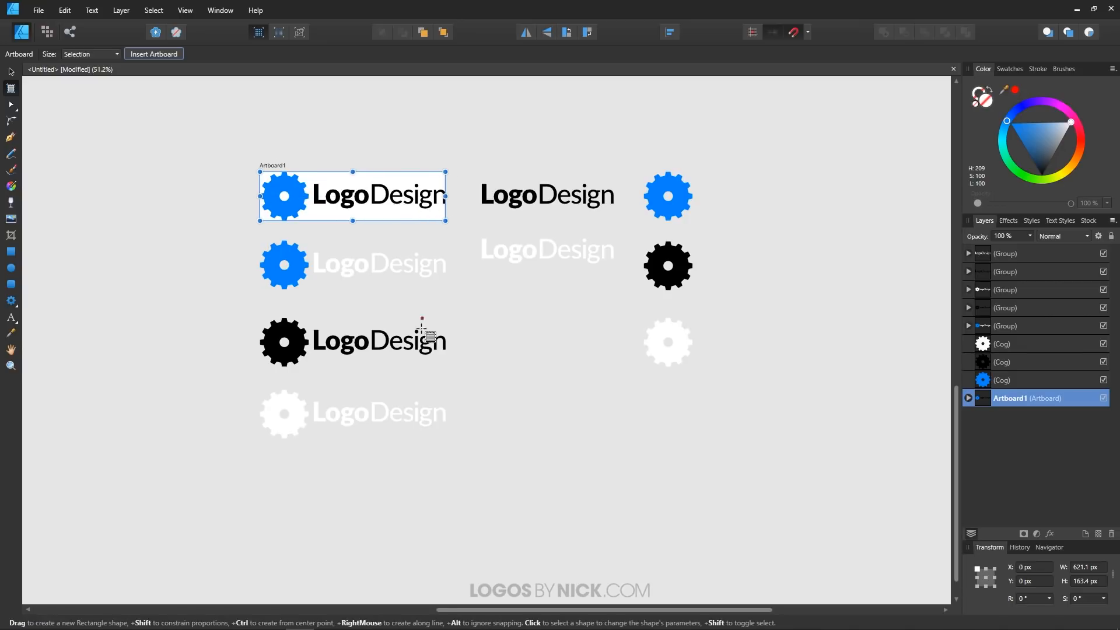
# Insert selection-sized artboards around the white-lettered blue cog logo, the all-black logo and the all-white logo.
pyautogui.click(288, 266)
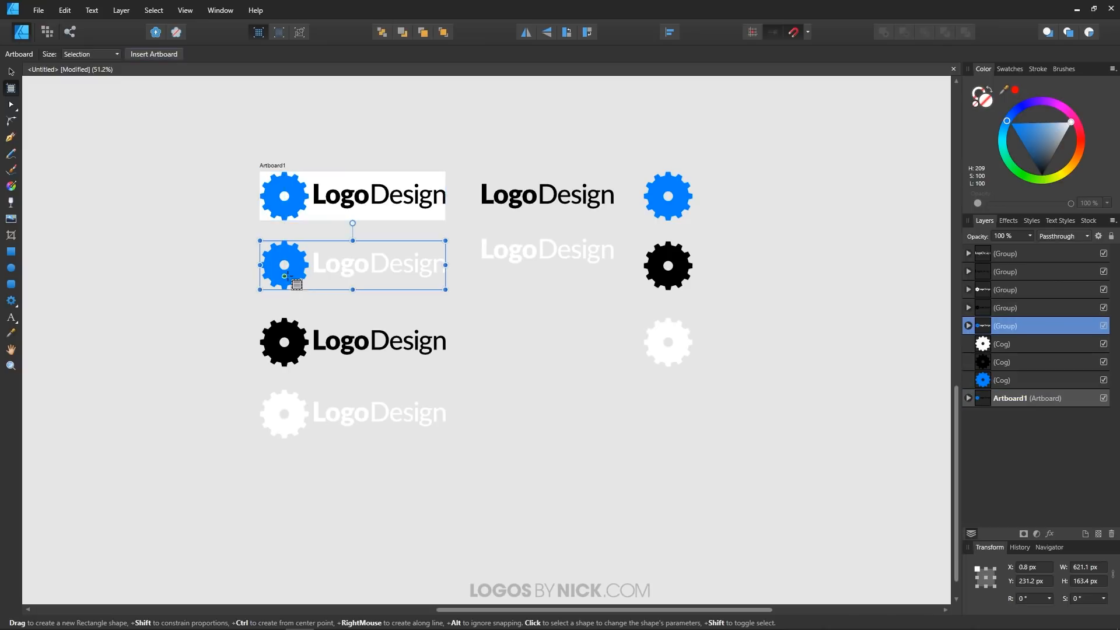
pyautogui.click(149, 57)
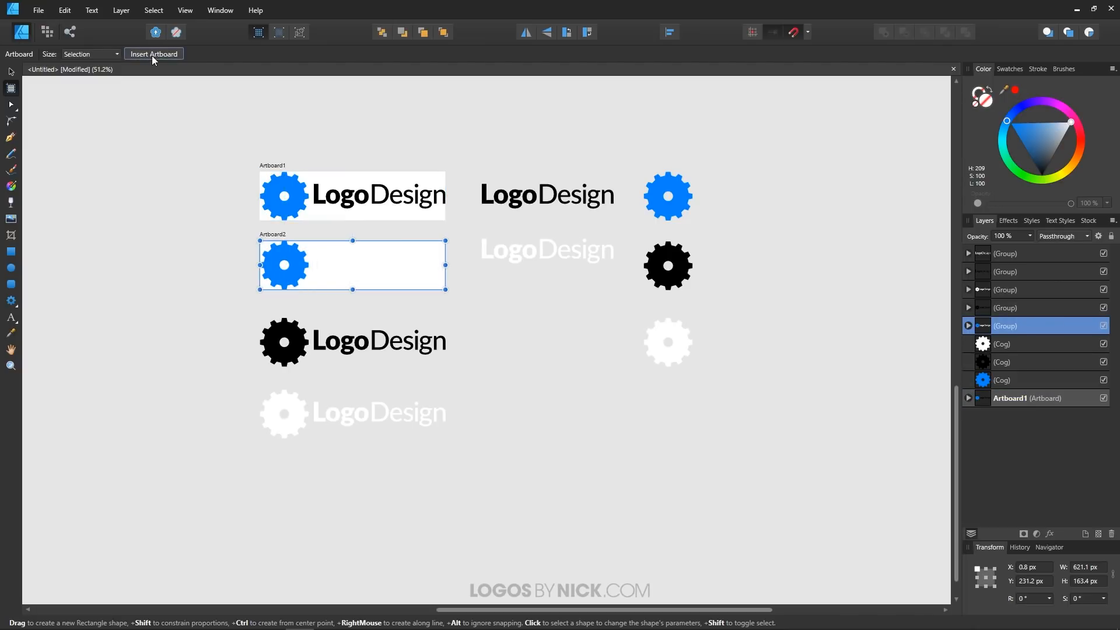
pyautogui.click(290, 357)
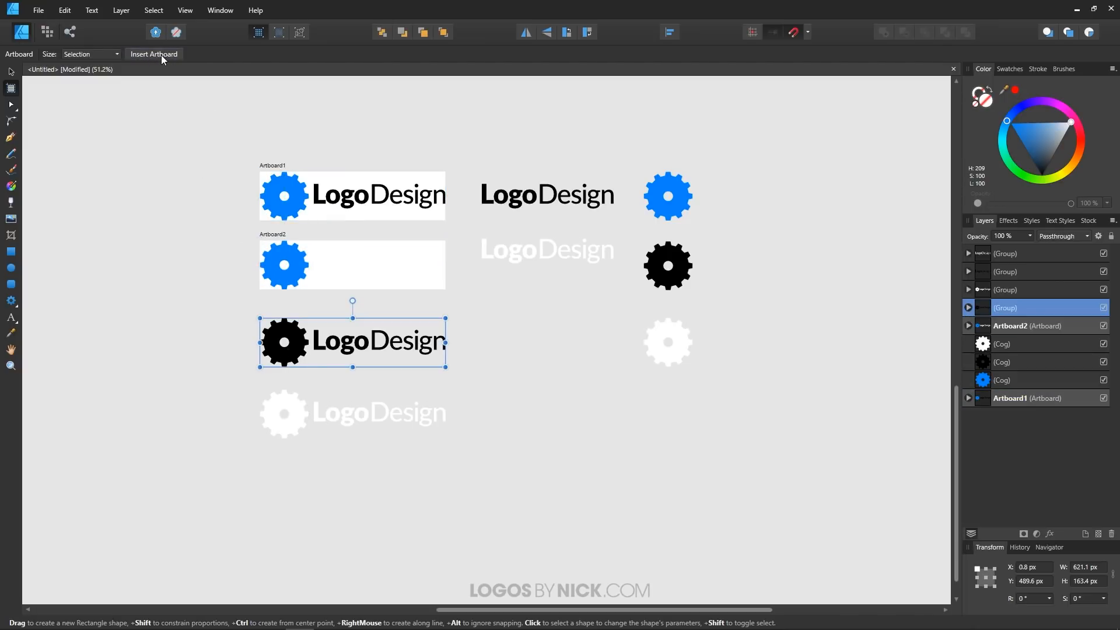
pyautogui.click(161, 54)
pyautogui.click(285, 414)
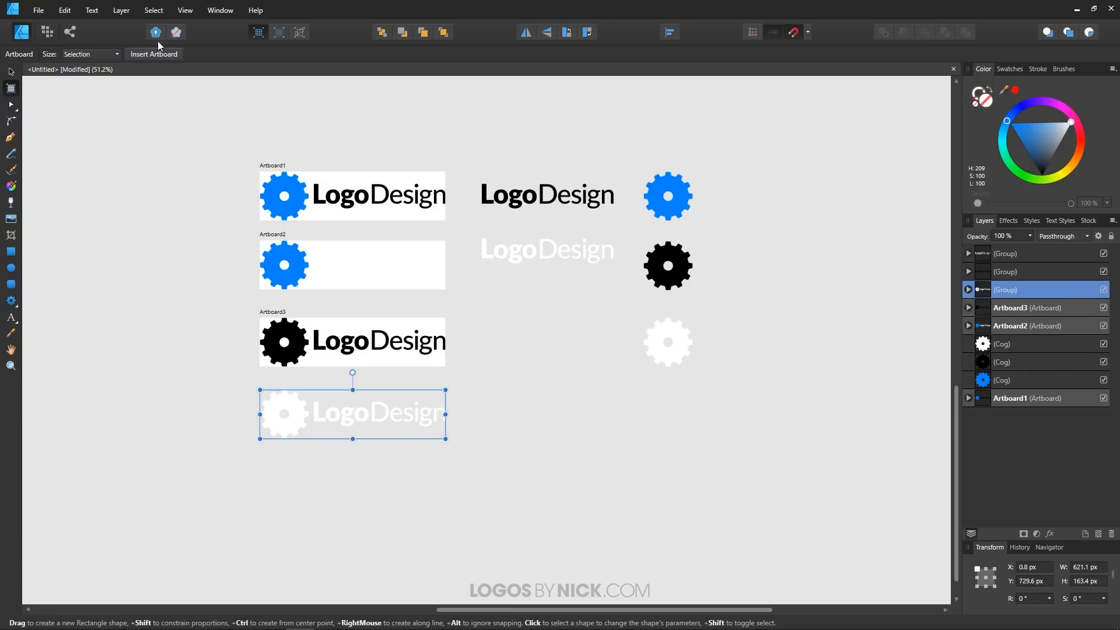
pyautogui.click(160, 52)
# Insert selection-sized artboards around the standalone black lettering and the standalone white lettering.
pyautogui.click(501, 197)
pyautogui.click(165, 54)
pyautogui.click(512, 250)
pyautogui.click(157, 54)
# Insert selection-sized artboards around the standalone blue, black and white cogs.
pyautogui.click(668, 196)
pyautogui.click(137, 58)
pyautogui.click(667, 266)
pyautogui.click(153, 55)
pyautogui.click(668, 342)
pyautogui.click(143, 54)
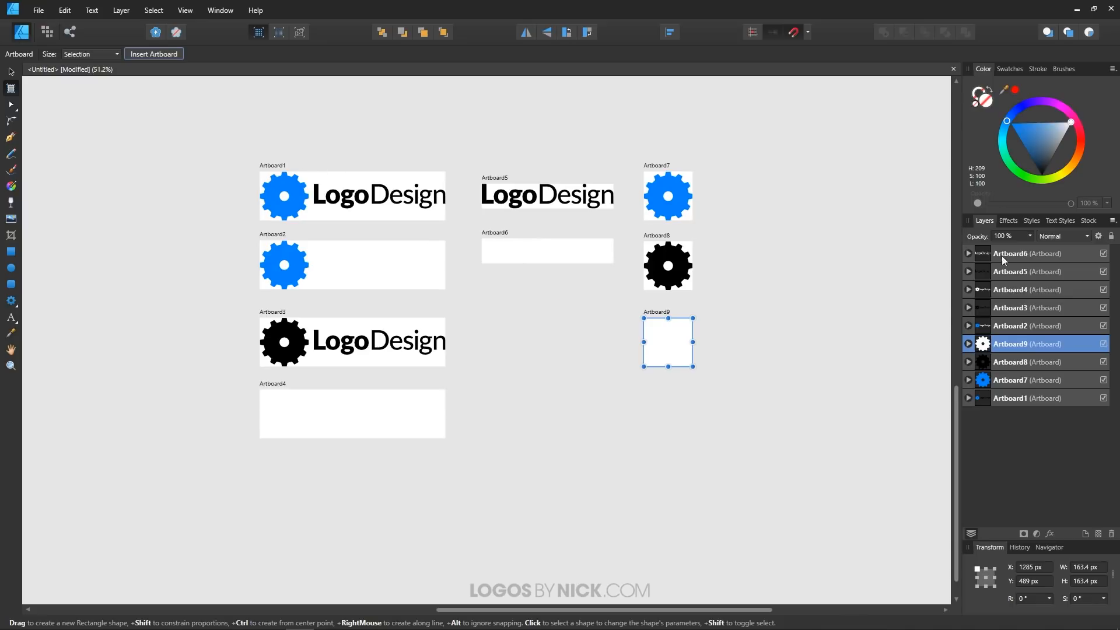
# Rename the artboard of the blue cog logo with black lettering to Lockup-Color and the white-lettered one to Lockup-Color-Inverted.
pyautogui.doubleClick(1014, 398)
pyautogui.write('Lockup-Color')
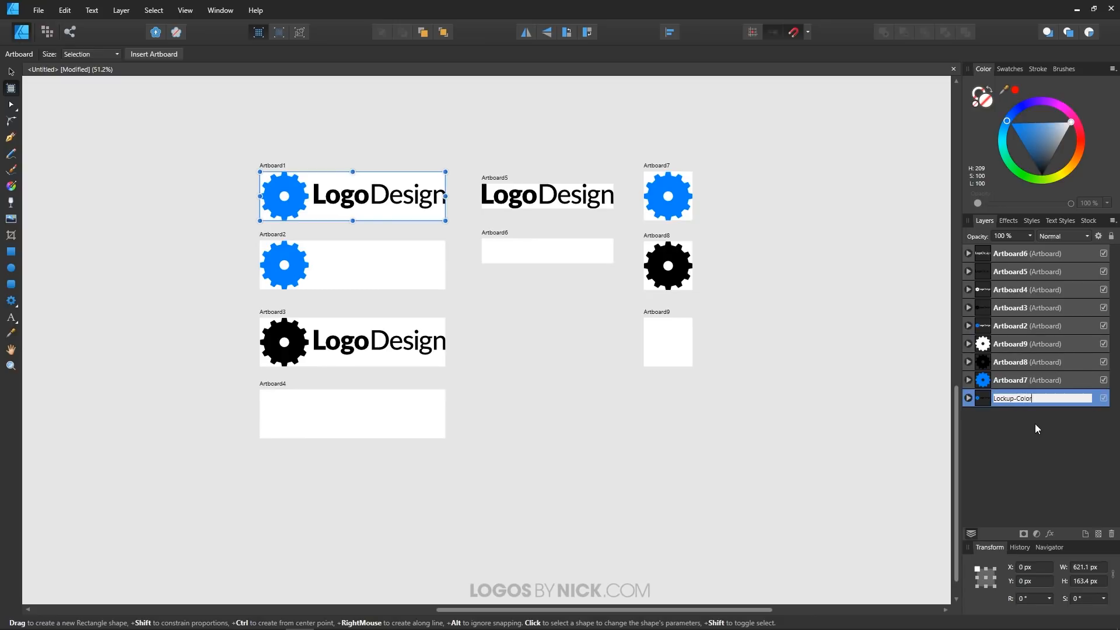
pyautogui.press('Return')
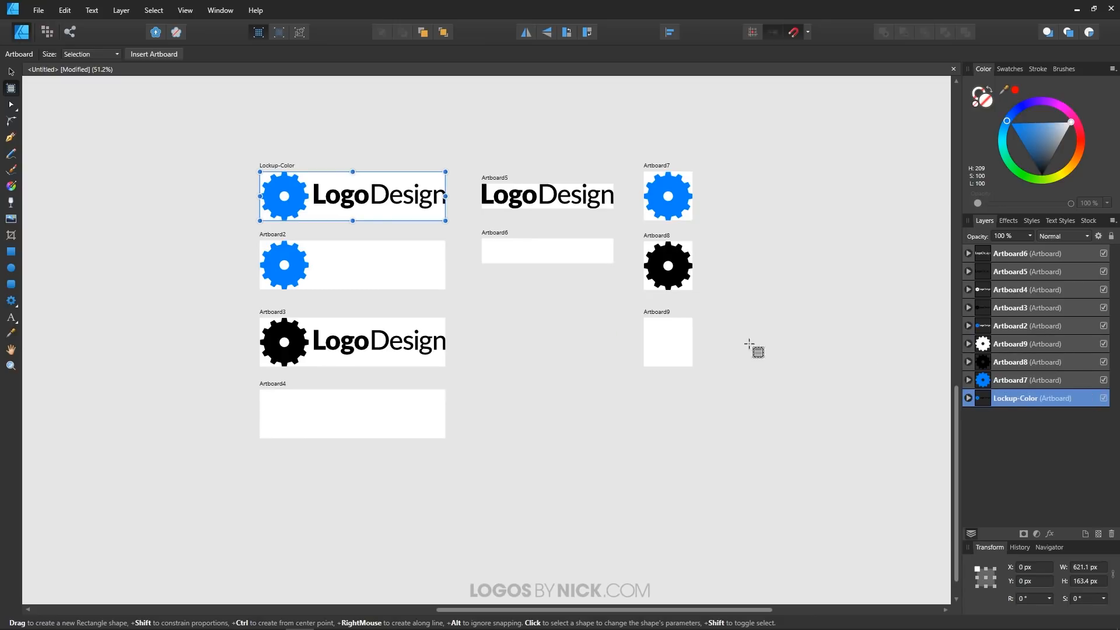
pyautogui.doubleClick(1024, 326)
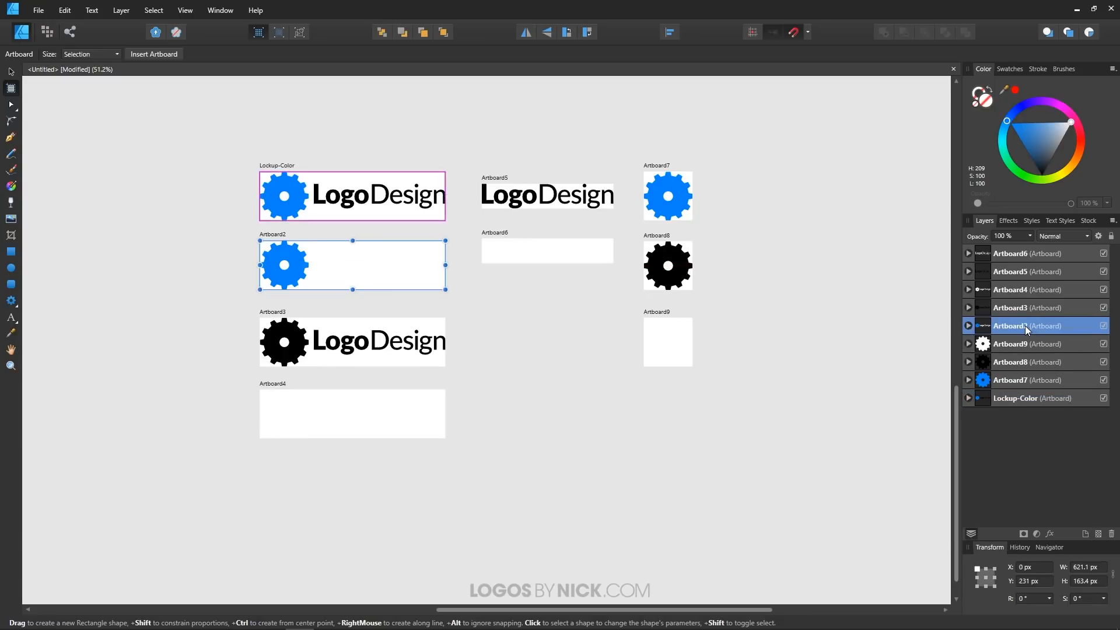
pyautogui.write('Lockup-Color-Inverted')
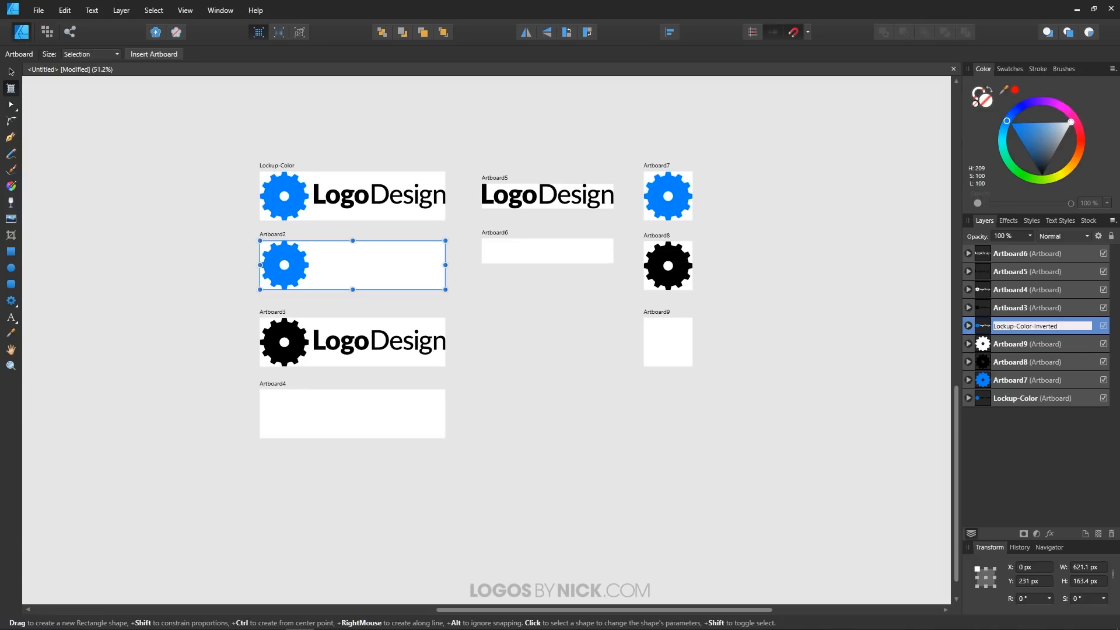
pyautogui.press('Return')
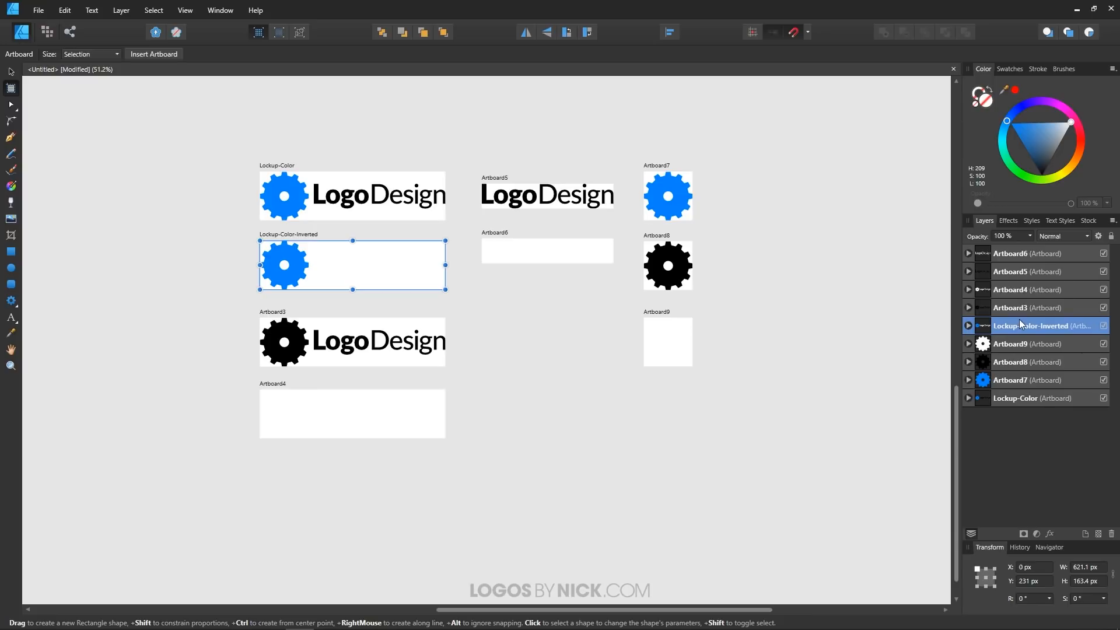
# Rename the all-black logo's artboard to Lockup-Black and the all-white logo's artboard to Lockup-White.
pyautogui.doubleClick(1015, 308)
pyautogui.write('Lockup-Black')
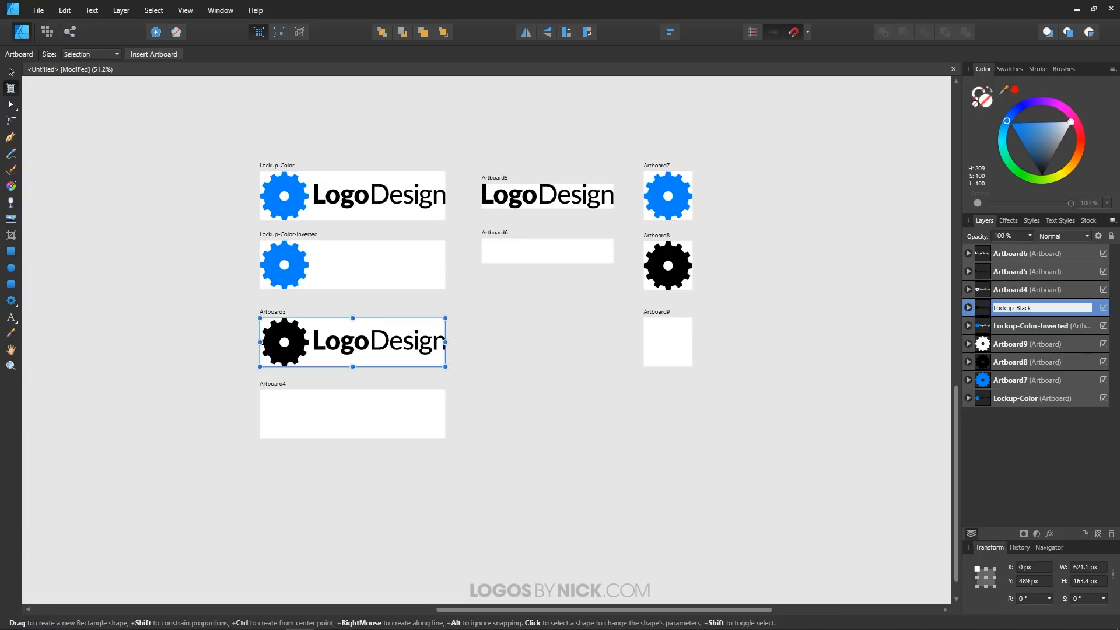
pyautogui.press('Return')
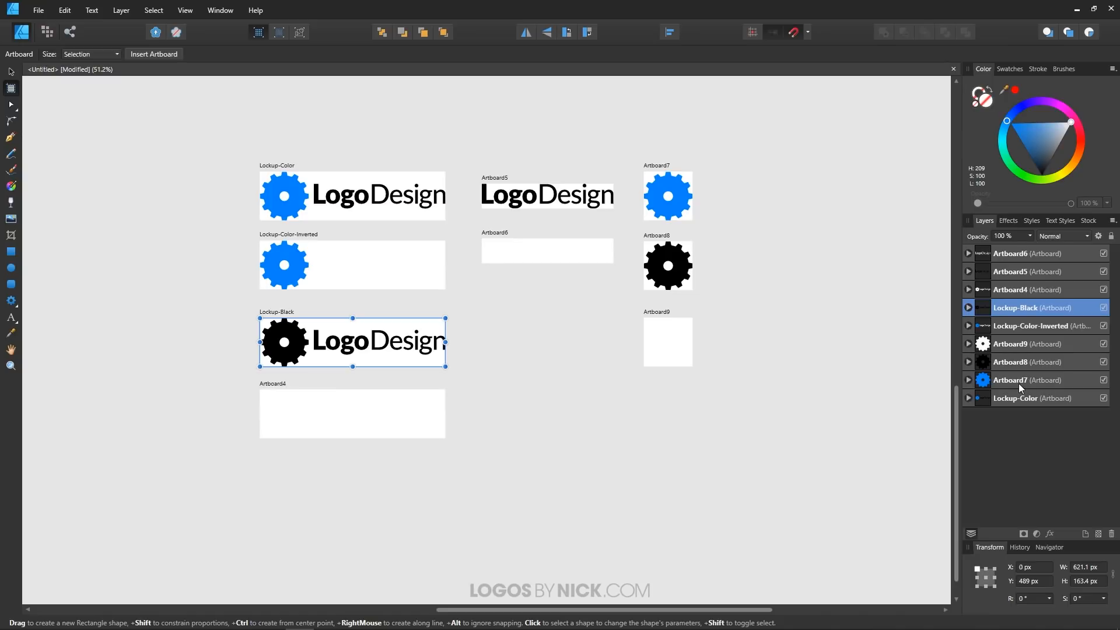
pyautogui.doubleClick(1017, 290)
pyautogui.write('Loc')
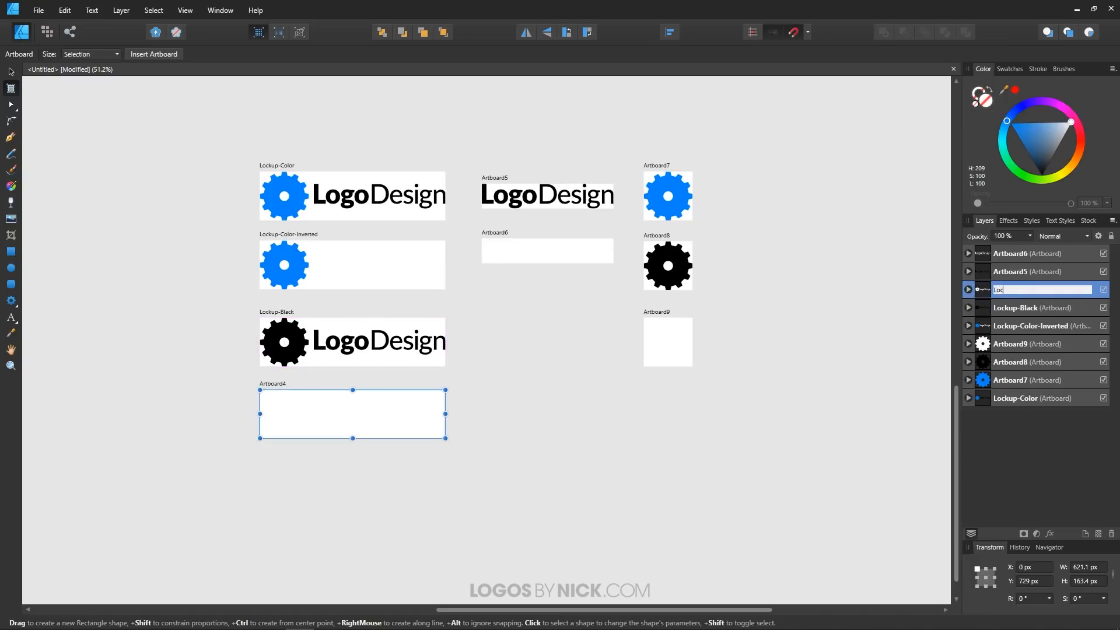
pyautogui.write('kup-White')
pyautogui.press('Return')
# Rename the artboards of the standalone black and white lettering to Wordmark-Black and Wordmark-White.
pyautogui.click(543, 192)
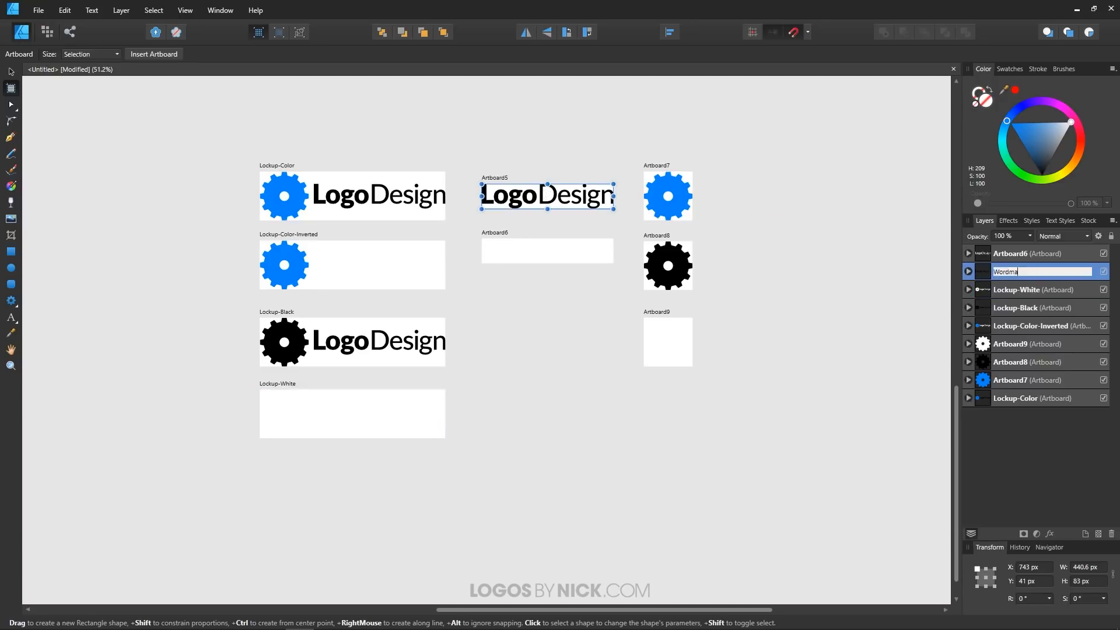
pyautogui.doubleClick(1028, 254)
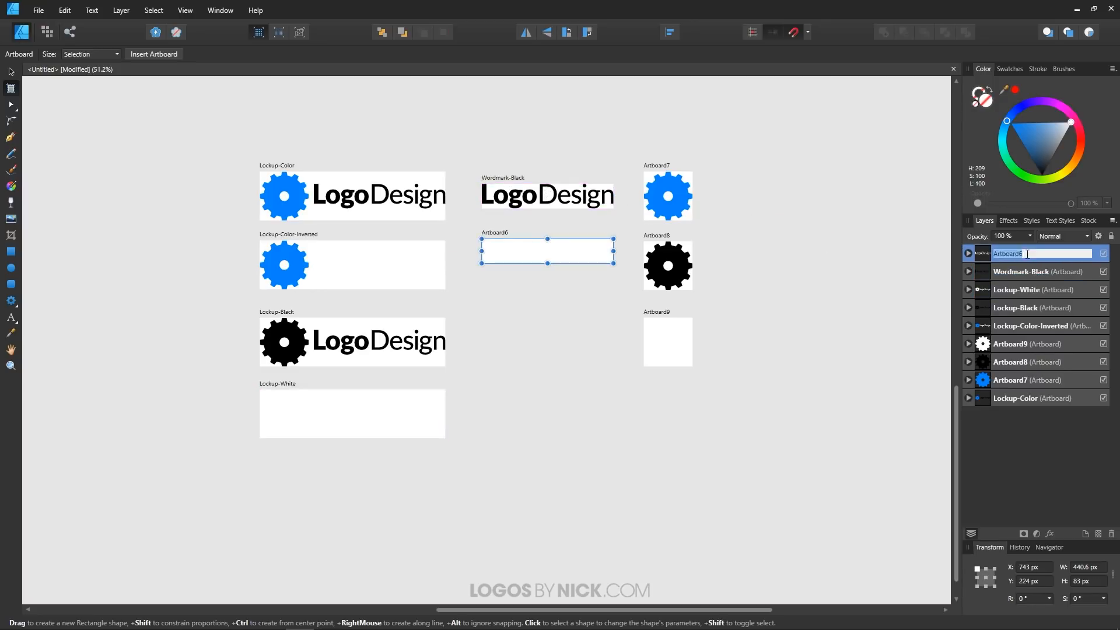
pyautogui.write('Wordmark-White')
pyautogui.press('Return')
# Rename the blue cog's artboard to Icon-Color and the black cog's artboard to Icon-Black.
pyautogui.click(687, 183)
pyautogui.doubleClick(1017, 380)
pyautogui.write('Icon-Color')
pyautogui.click(671, 262)
pyautogui.doubleClick(1018, 363)
pyautogui.write('Icon-')
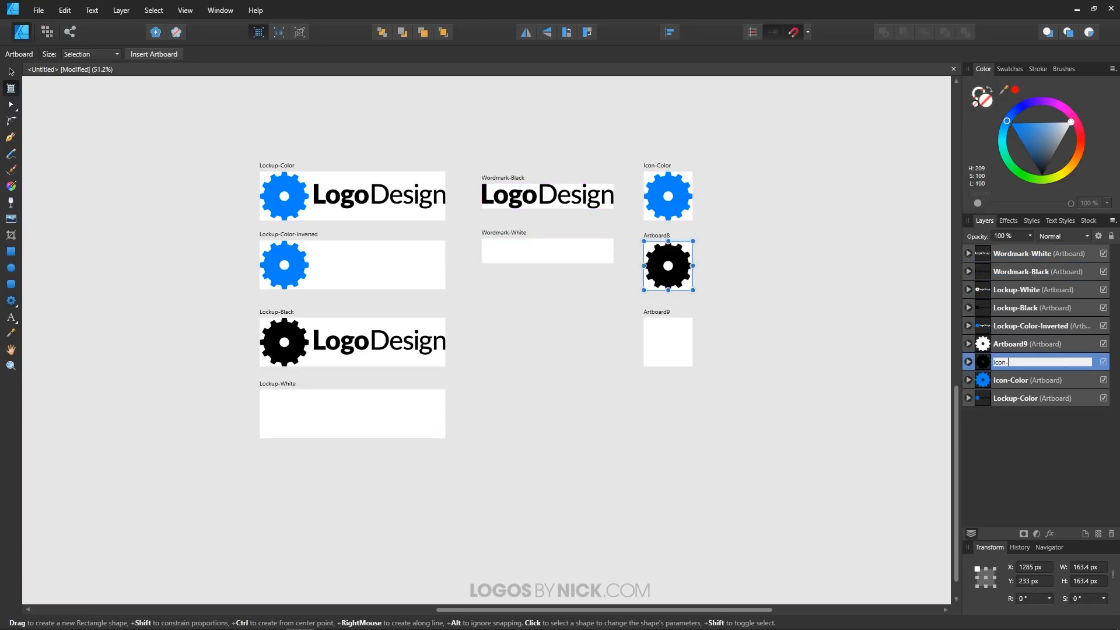
pyautogui.write('Blackt')
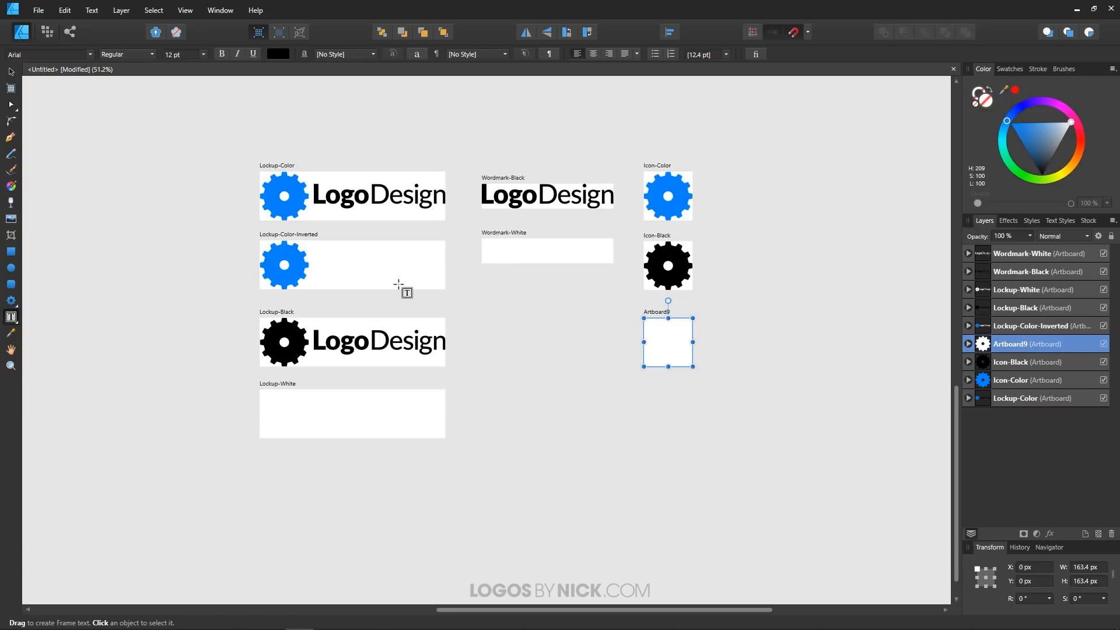
# Switch to the Export Persona and show the list of slices made from the artboards.
pyautogui.click(70, 32)
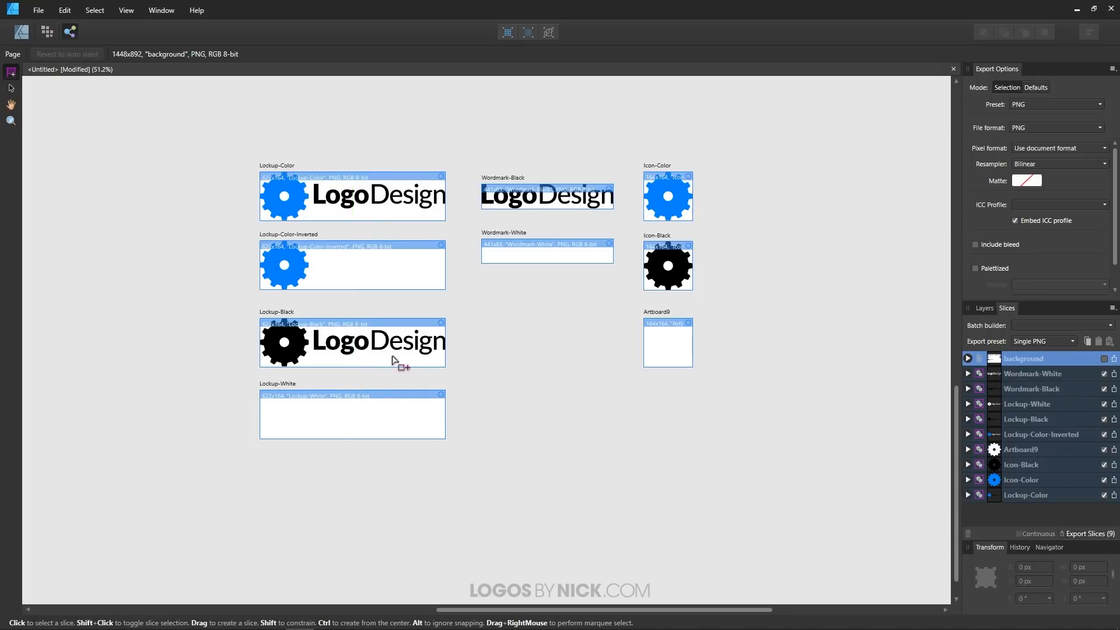
pyautogui.click(983, 308)
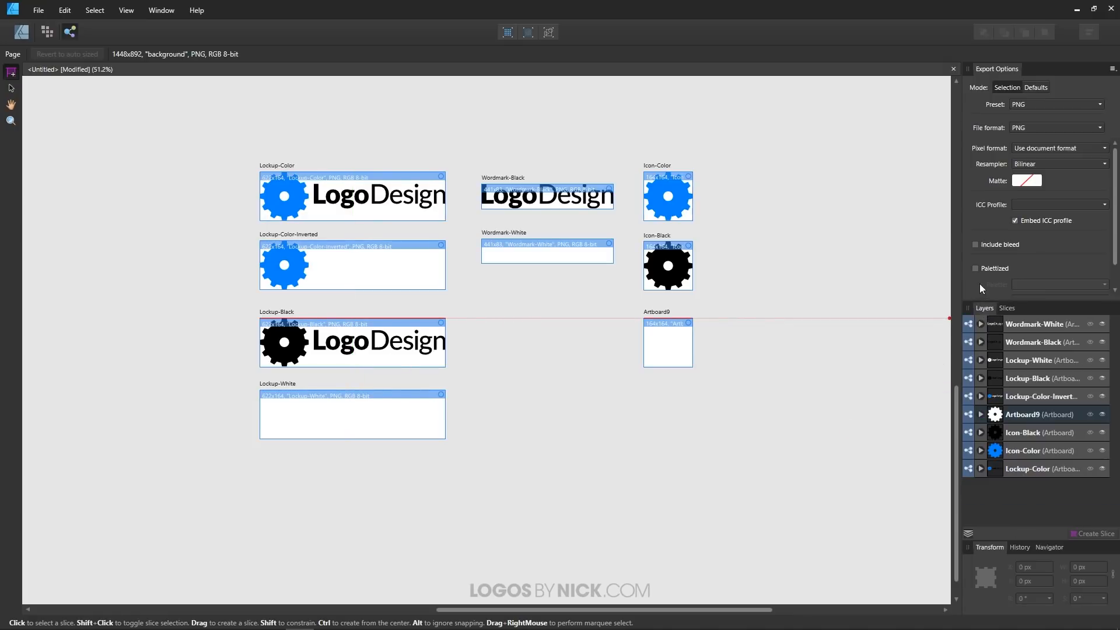
pyautogui.click(1009, 308)
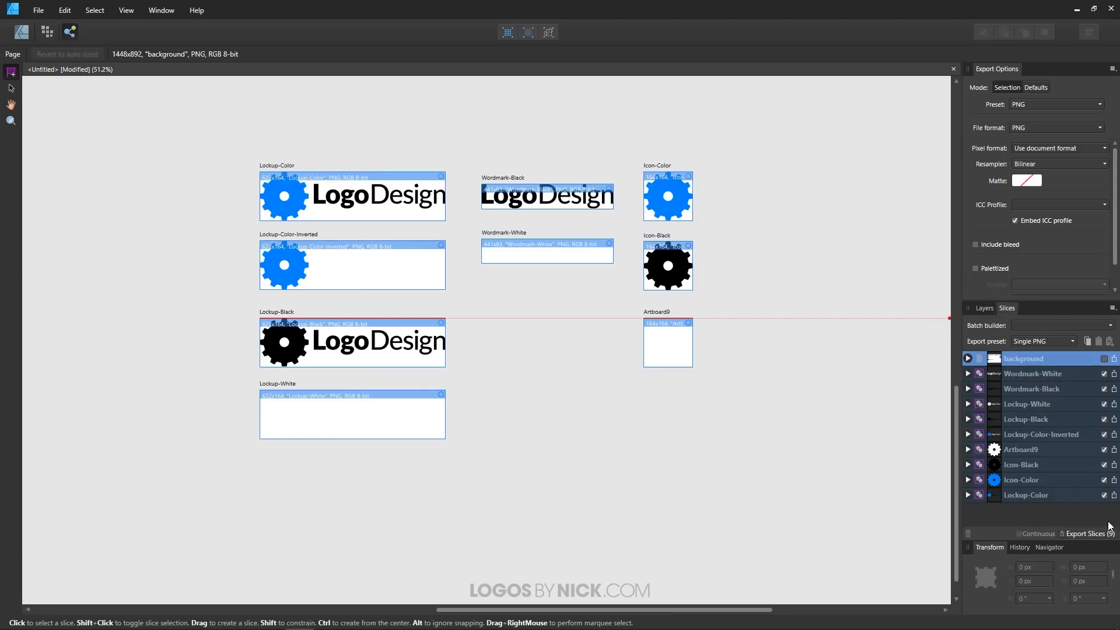
# Exclude all nine artboard slices, from Wordmark-White through Lockup-Color, from the export.
pyautogui.click(1104, 373)
pyautogui.click(1103, 388)
pyautogui.click(1104, 404)
pyautogui.click(1104, 419)
pyautogui.click(1104, 434)
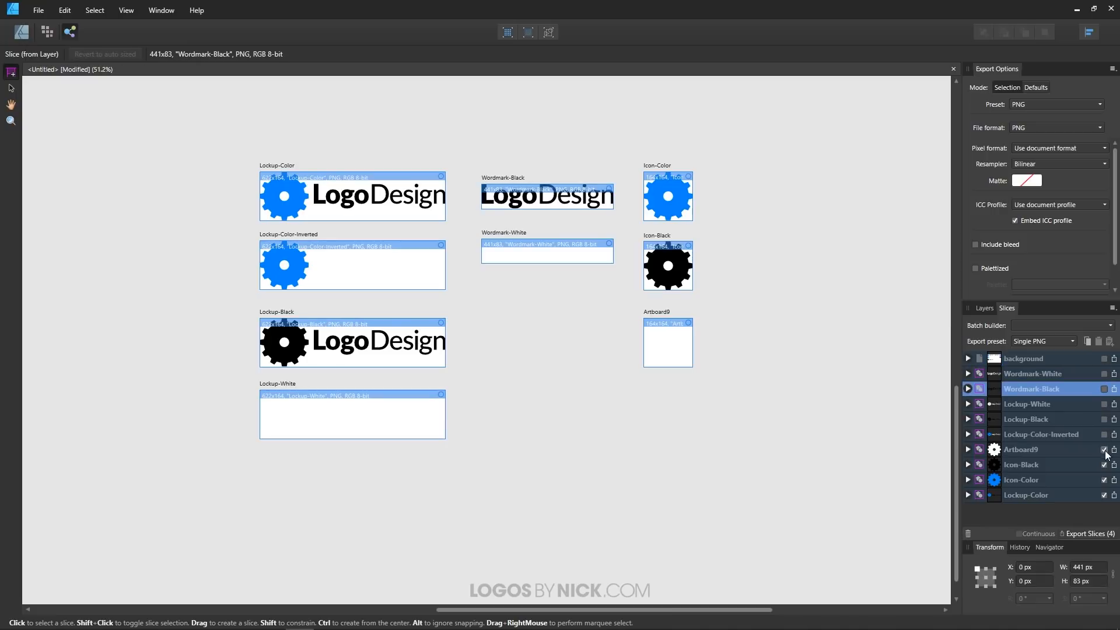
pyautogui.click(1104, 449)
pyautogui.click(1103, 464)
pyautogui.click(1103, 480)
pyautogui.click(1104, 494)
pyautogui.click(1103, 495)
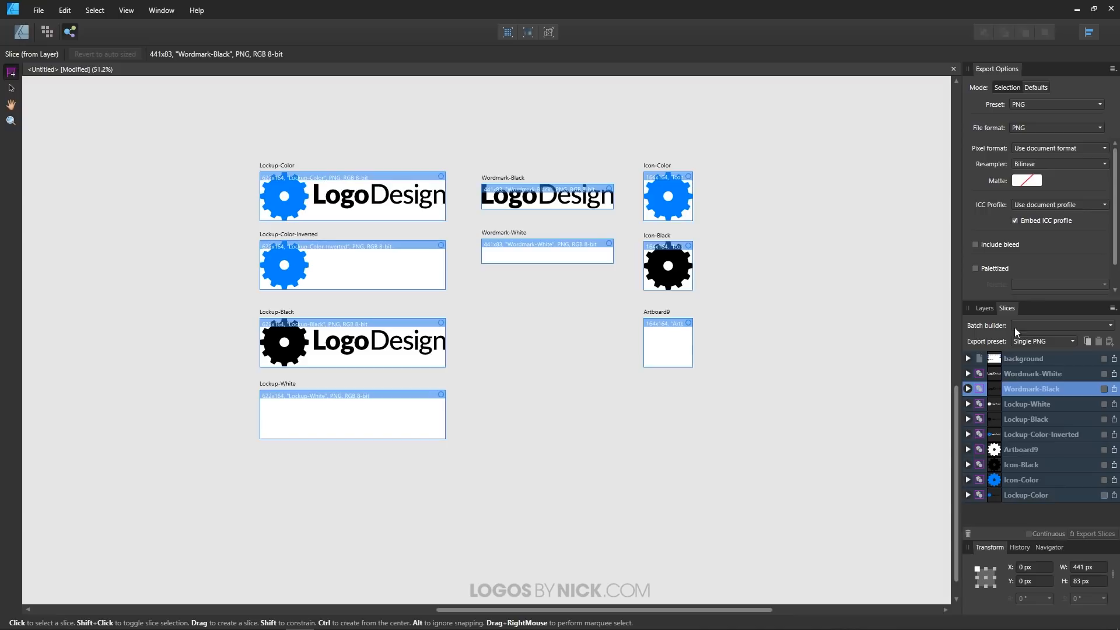
# Add a second export format, SVG (for export), to the Wordmark-White slice.
pyautogui.click(1034, 373)
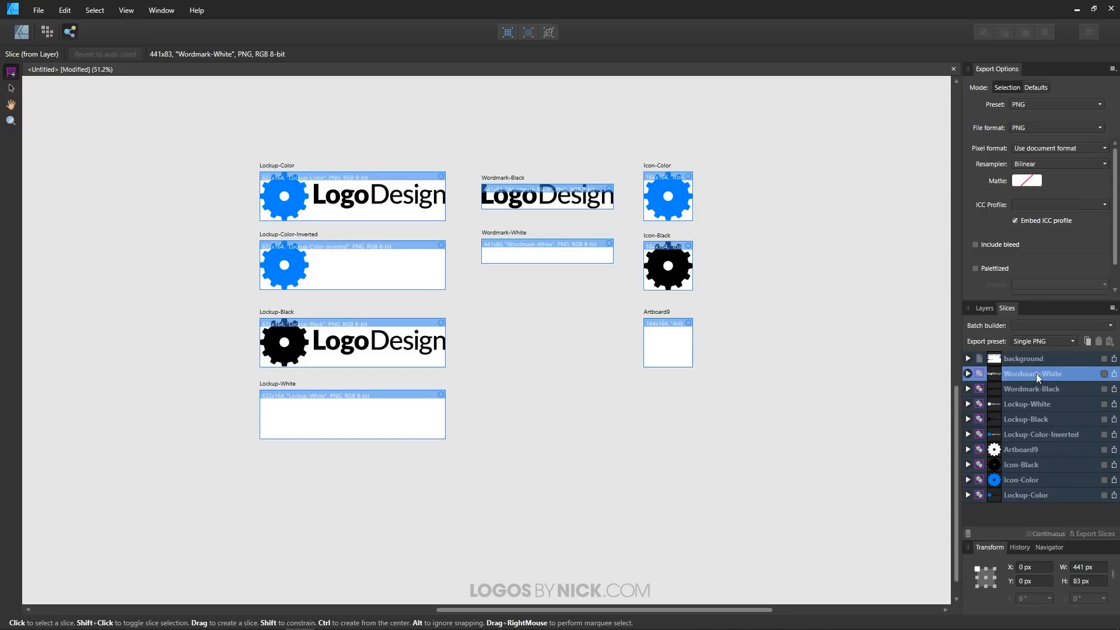
pyautogui.click(967, 373)
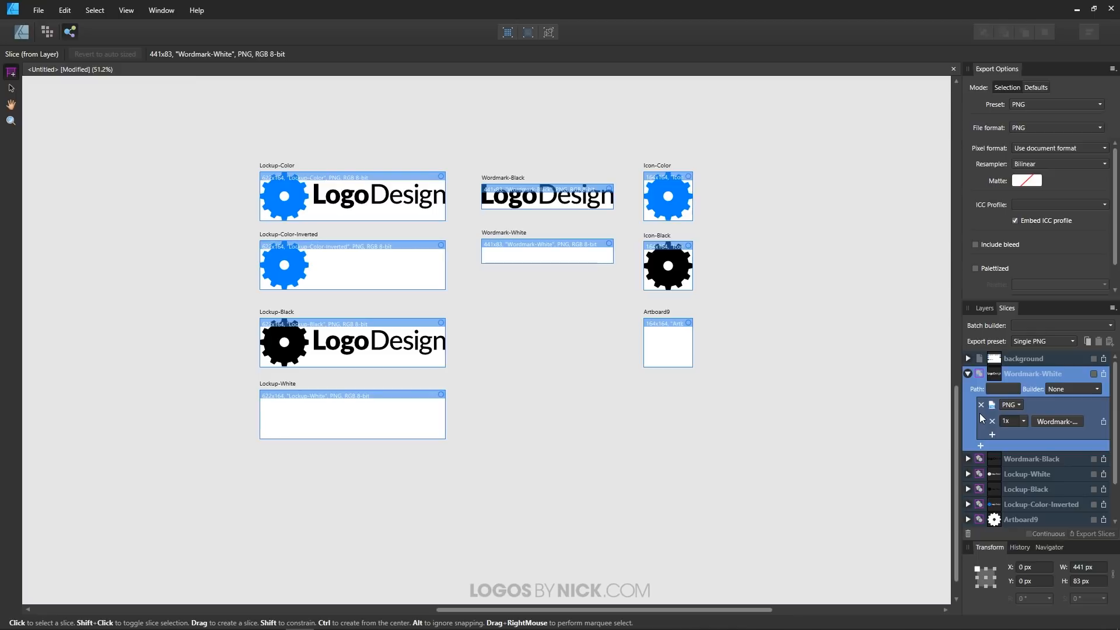
pyautogui.click(979, 446)
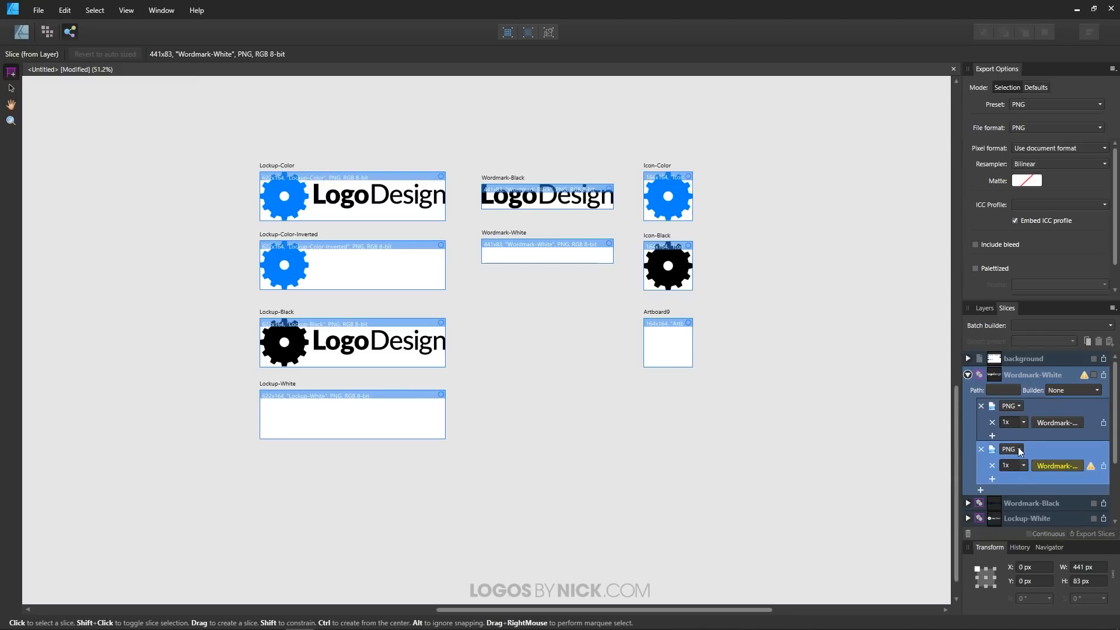
pyautogui.click(1018, 446)
pyautogui.scroll(-5, 996, 306)
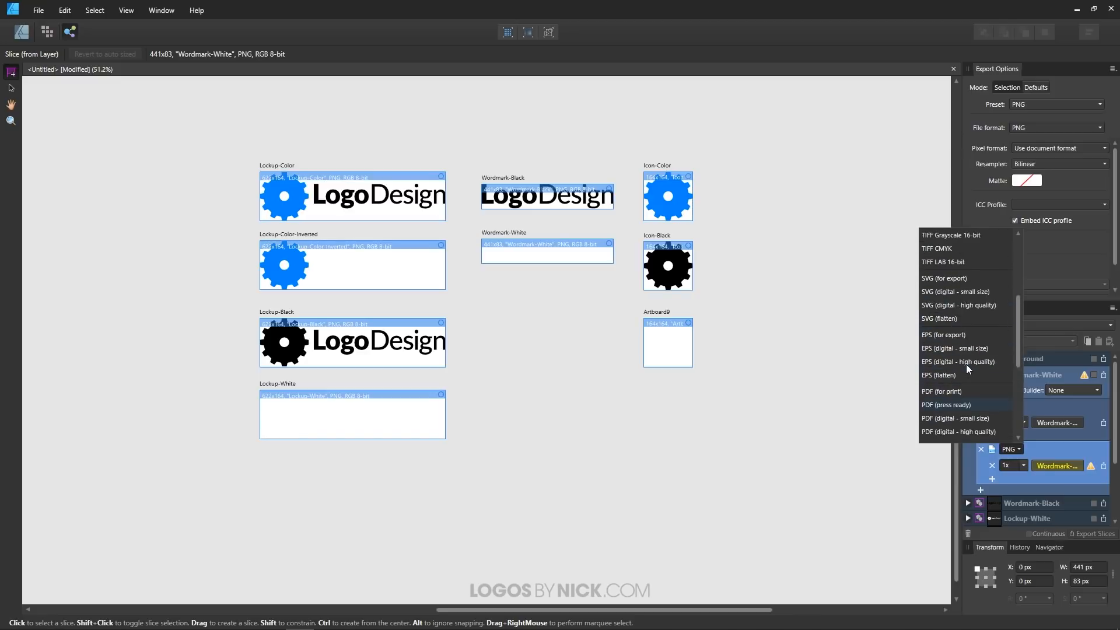
pyautogui.click(957, 278)
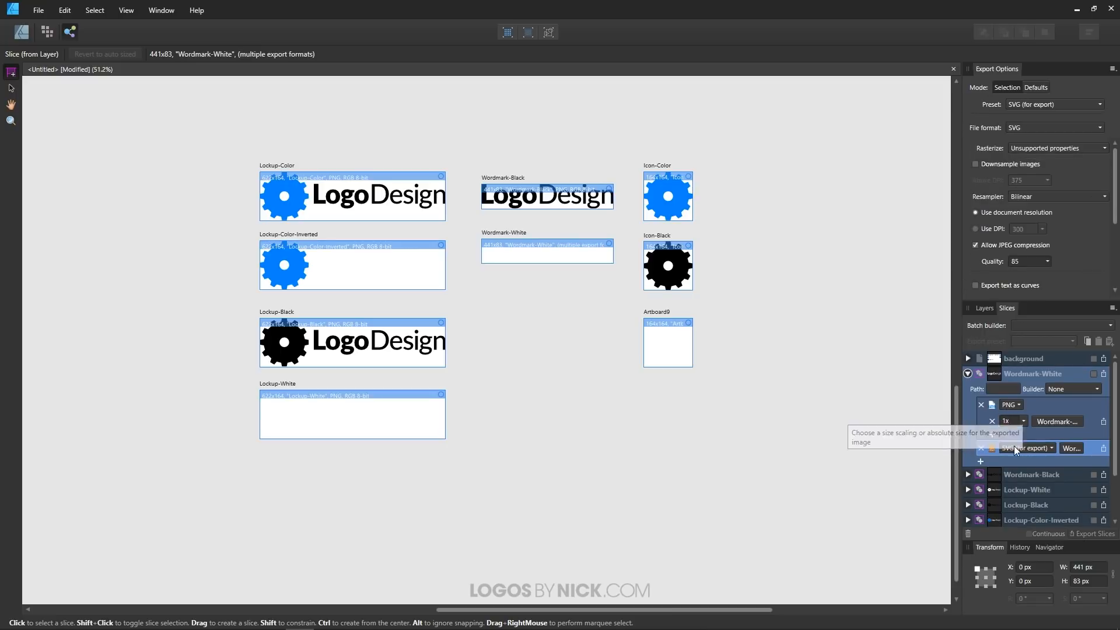
# Add EPS (for export) as another export format of the Wordmark-White slice.
pyautogui.click(980, 462)
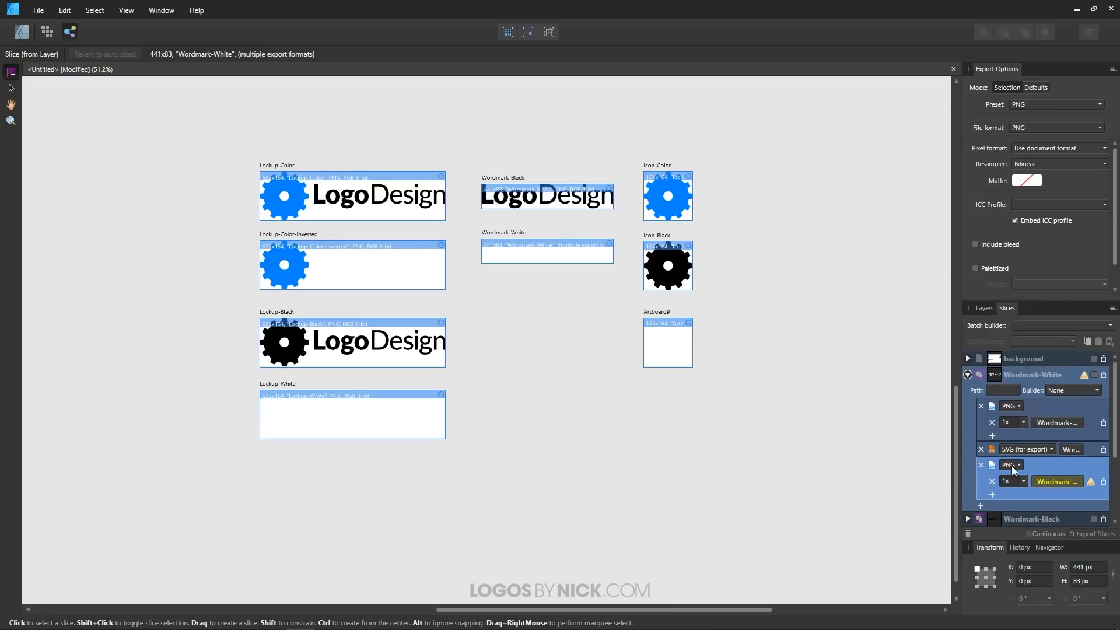
pyautogui.click(1009, 465)
pyautogui.scroll(-3, 966, 358)
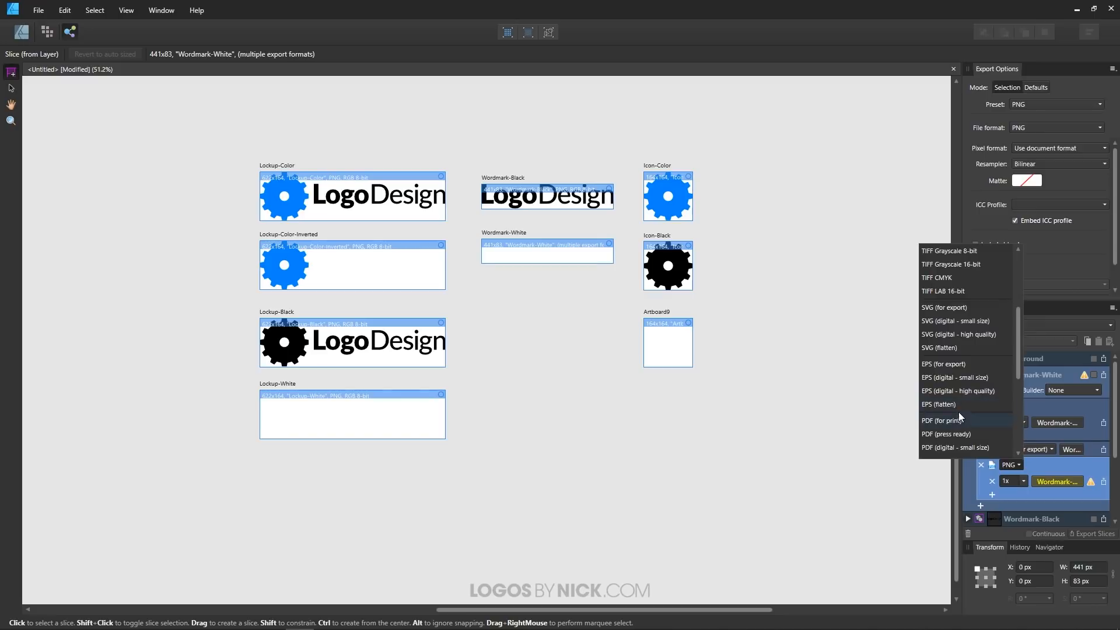
pyautogui.click(959, 364)
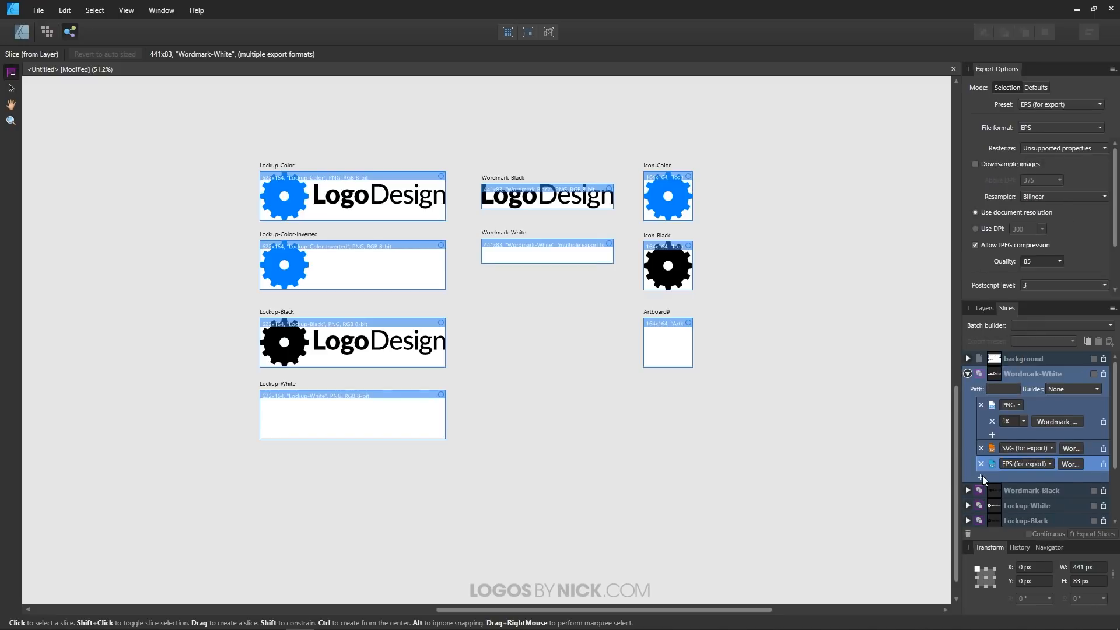
# Add PDF (for export) as another export format of the Wordmark-White slice, and collapse its settings.
pyautogui.click(980, 477)
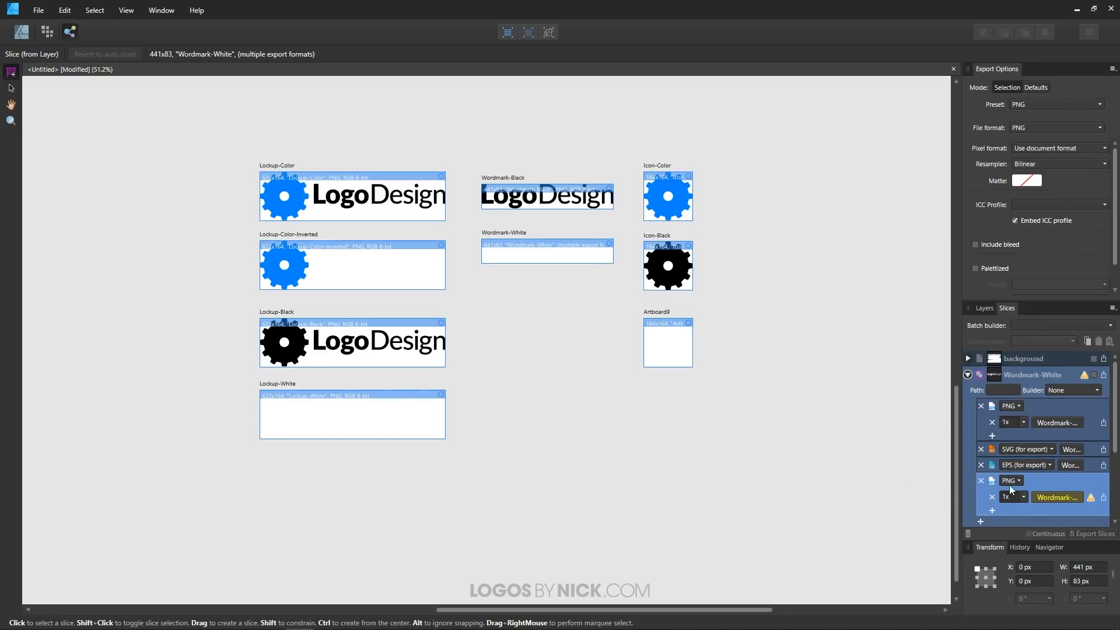
pyautogui.click(1009, 480)
pyautogui.scroll(-3, 963, 393)
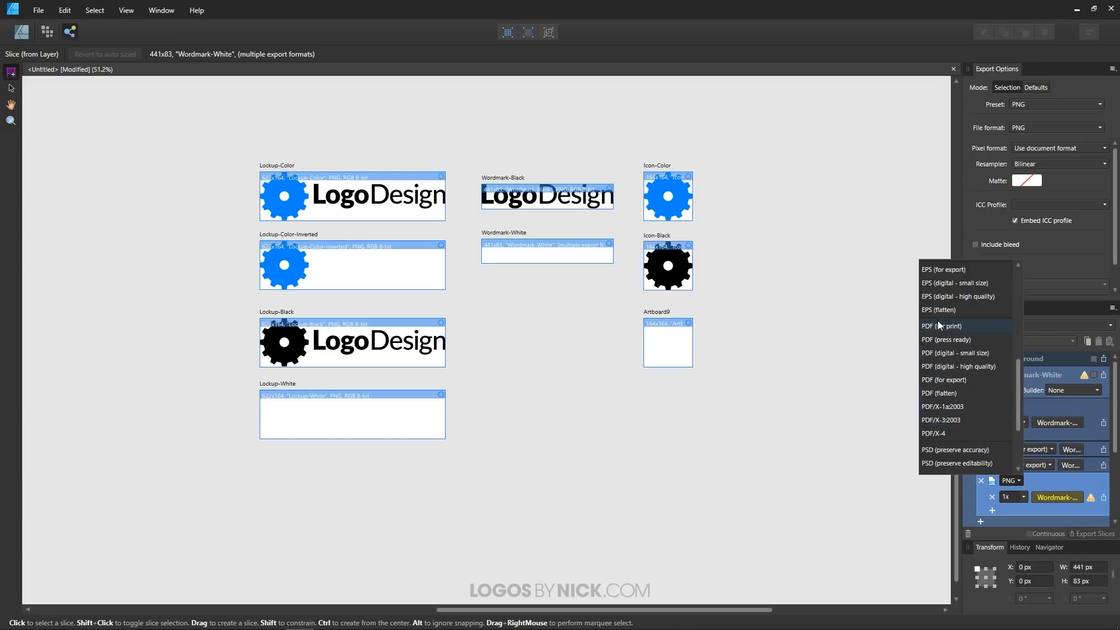
pyautogui.click(946, 380)
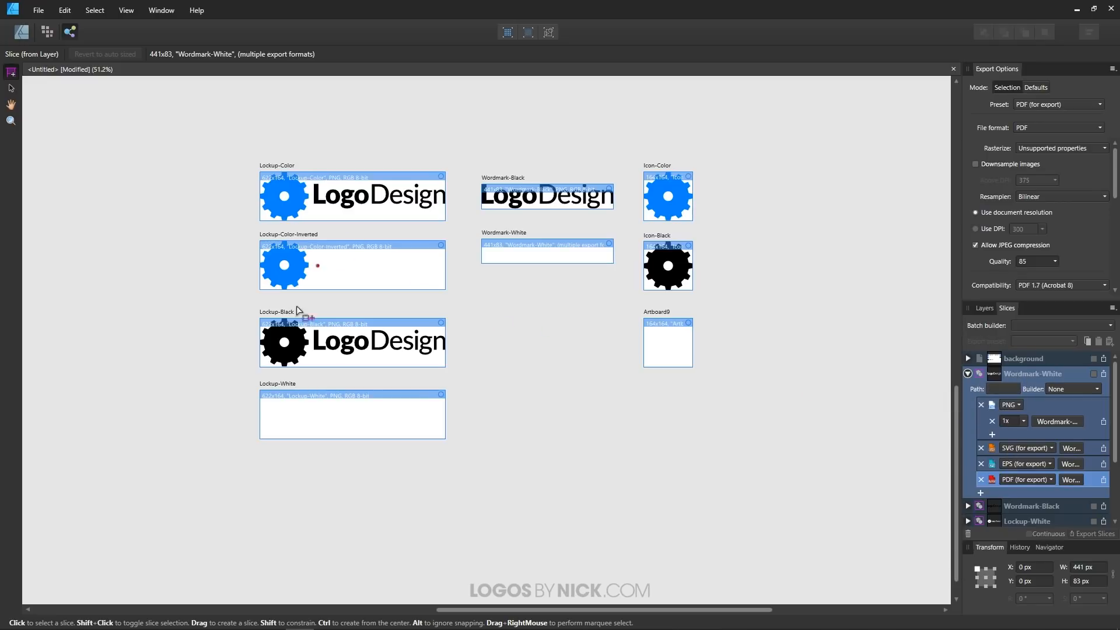
pyautogui.click(967, 373)
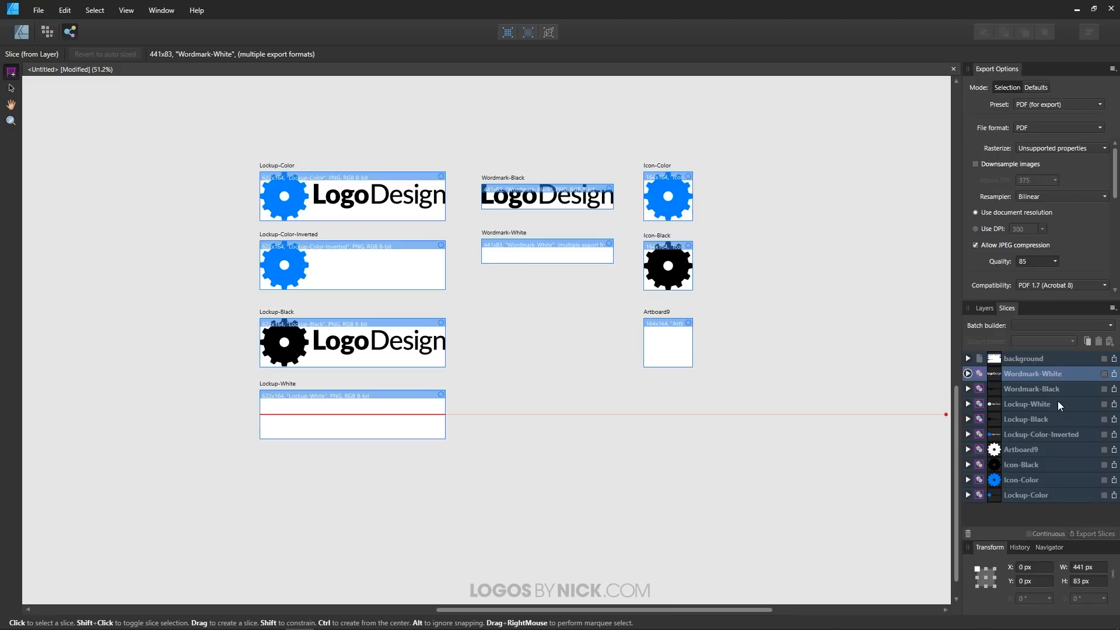
# Examine which export formats are set up for the Wordmark-Black and Lockup-White slices.
pyautogui.click(1031, 390)
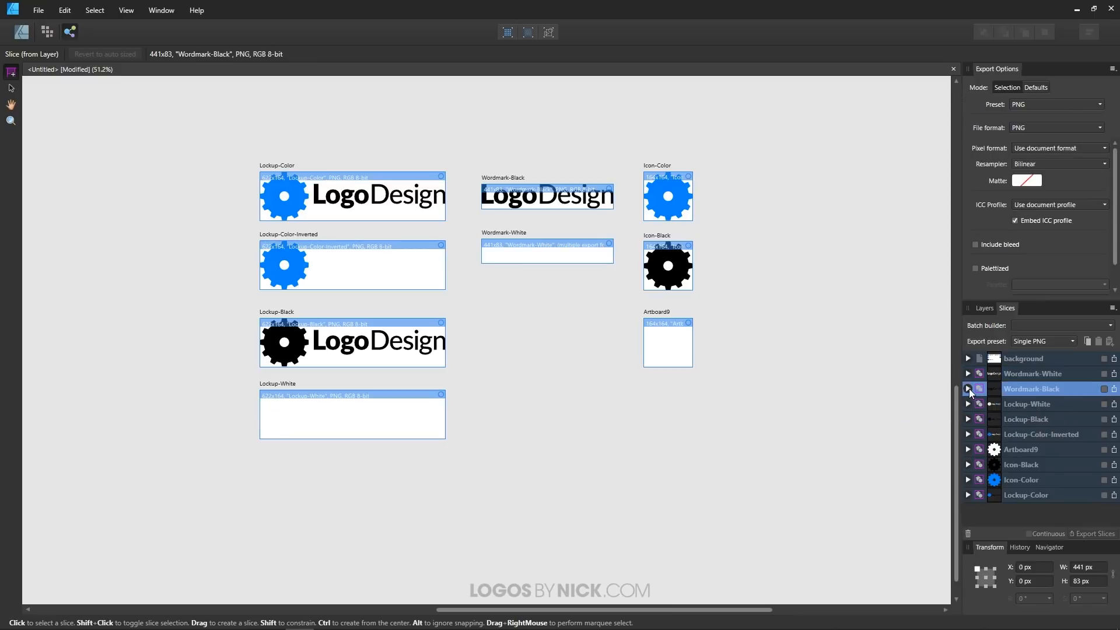
pyautogui.click(967, 388)
pyautogui.click(967, 388)
pyautogui.click(968, 403)
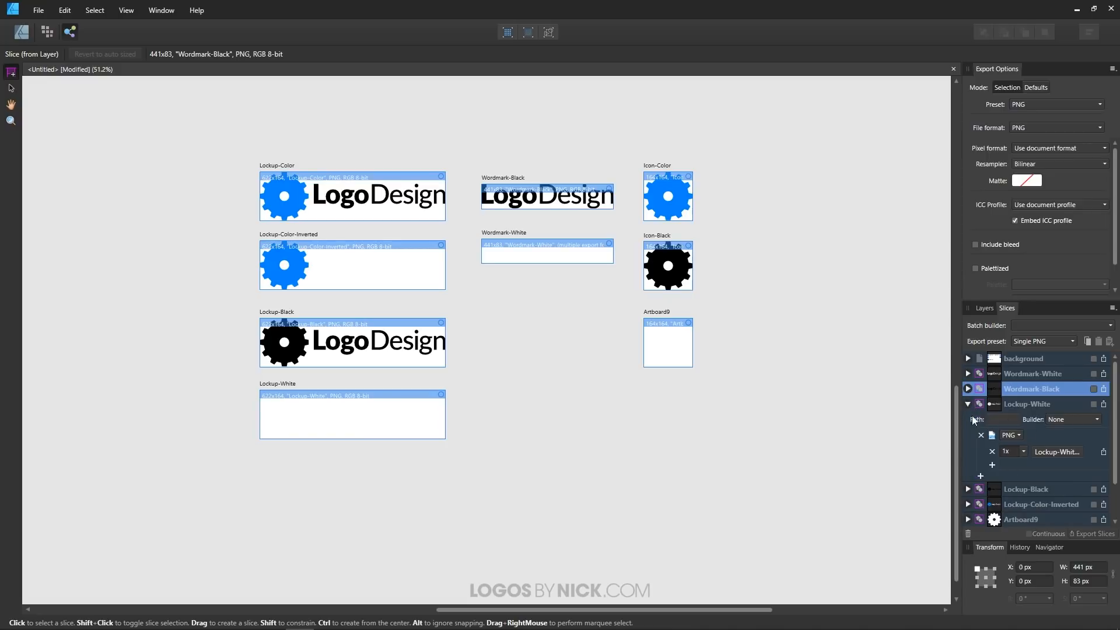
pyautogui.click(967, 389)
pyautogui.click(967, 388)
pyautogui.click(967, 404)
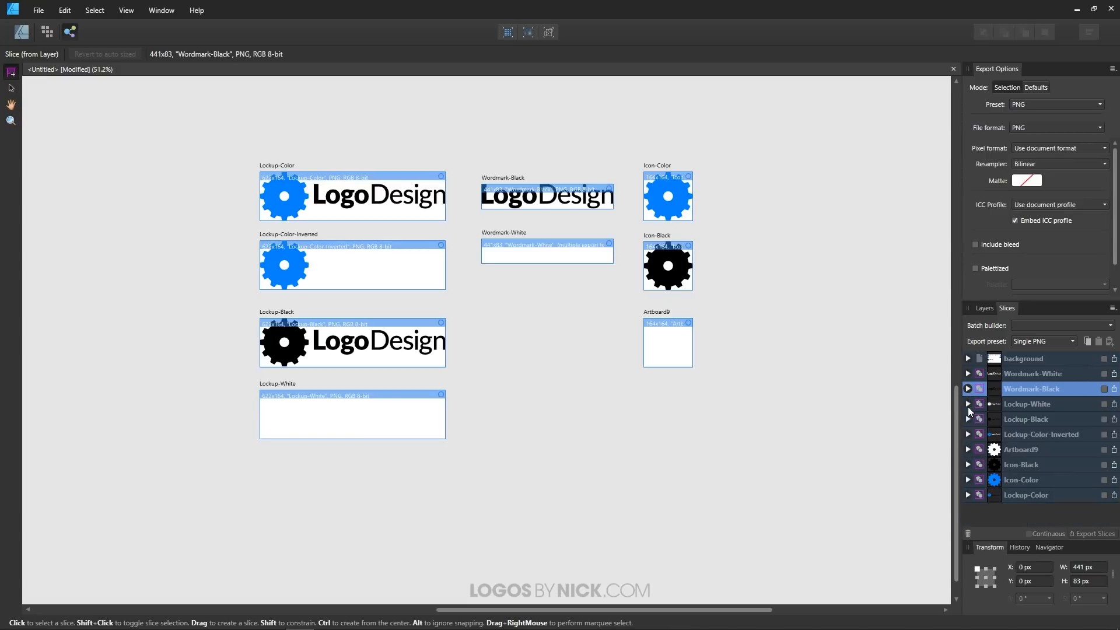
# Copy the Wordmark-White slice's export format setup to the clipboard and collapse its settings.
pyautogui.click(1021, 373)
pyautogui.click(967, 373)
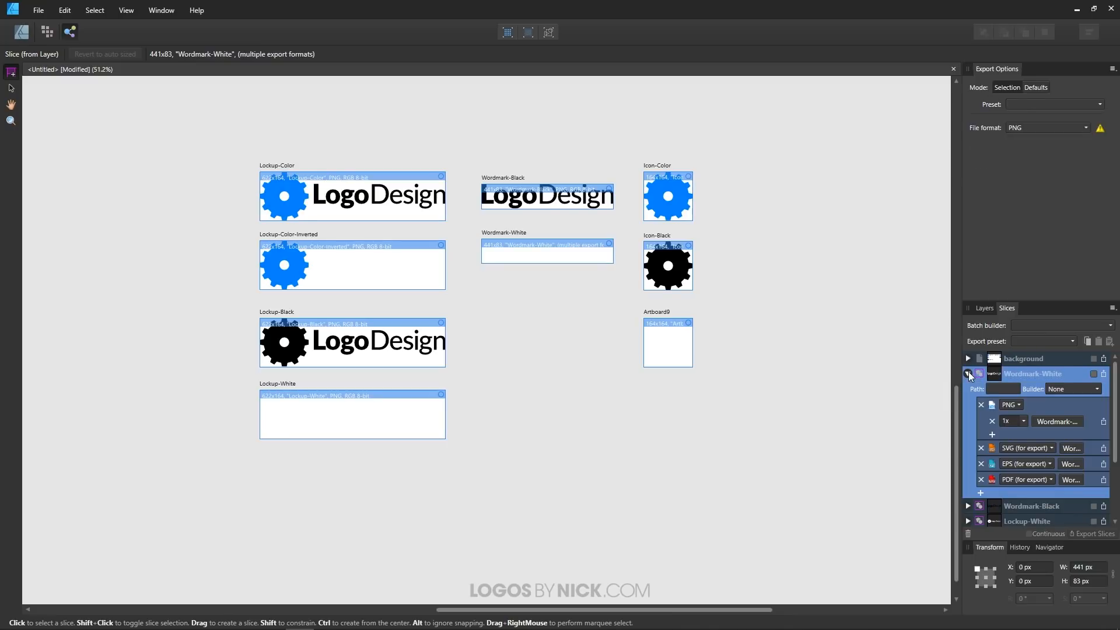
pyautogui.click(1087, 341)
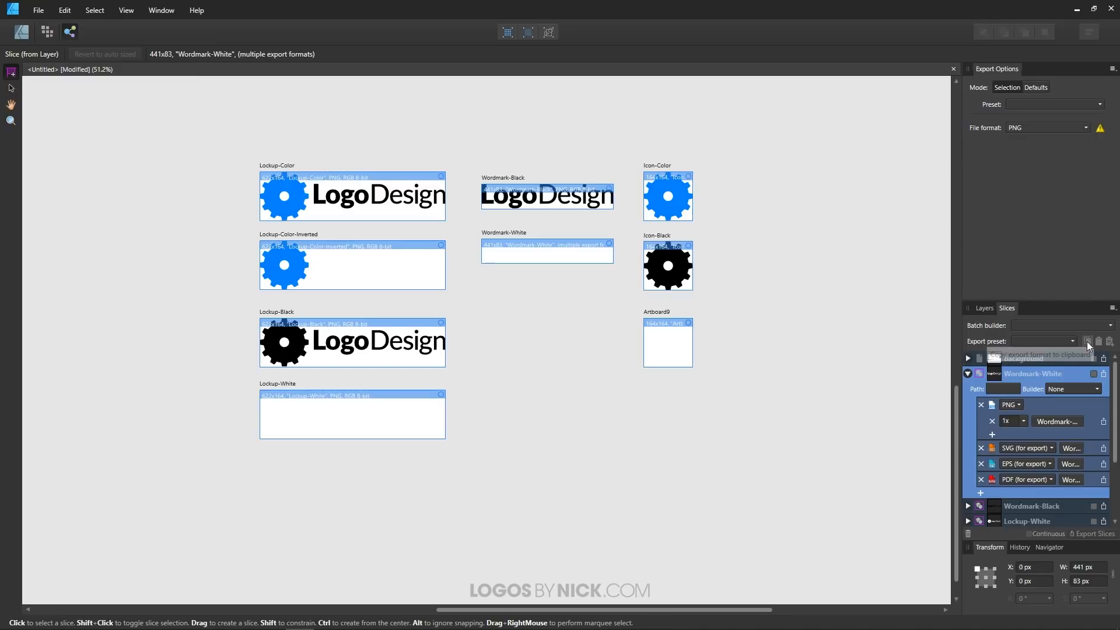
pyautogui.click(967, 373)
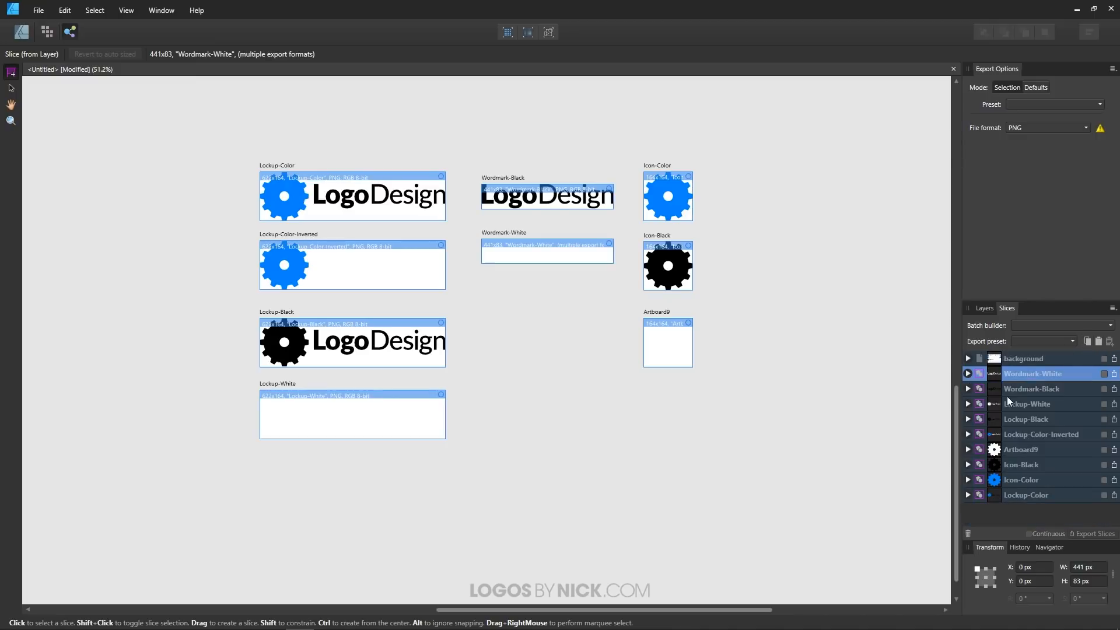
# Paste the copied export format setup onto the Wordmark-Black slice and collapse its settings.
pyautogui.click(974, 387)
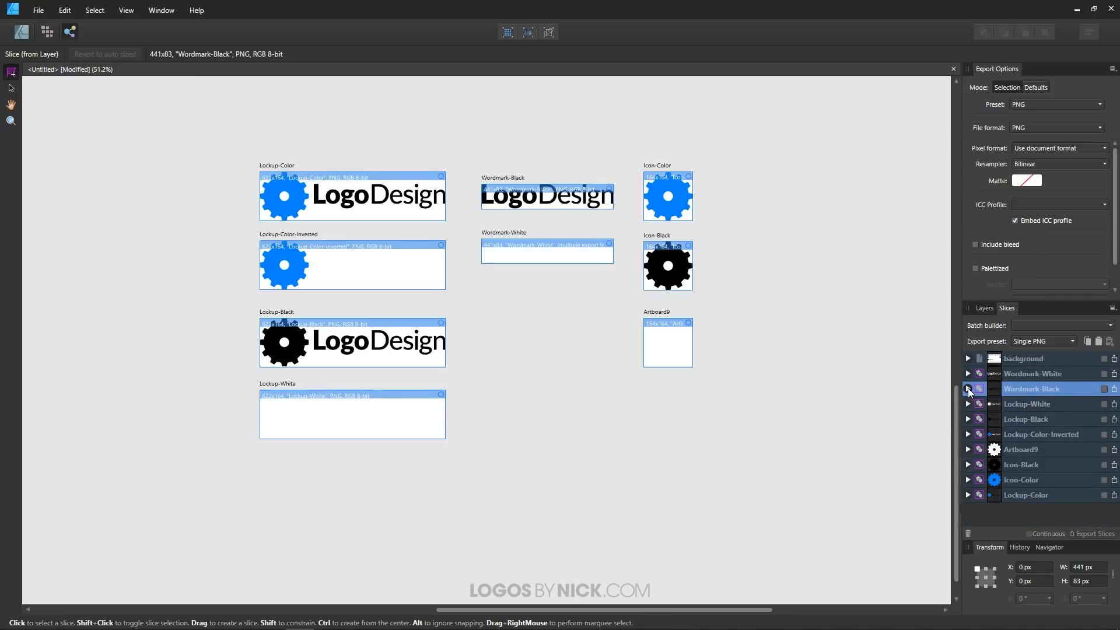
pyautogui.click(968, 389)
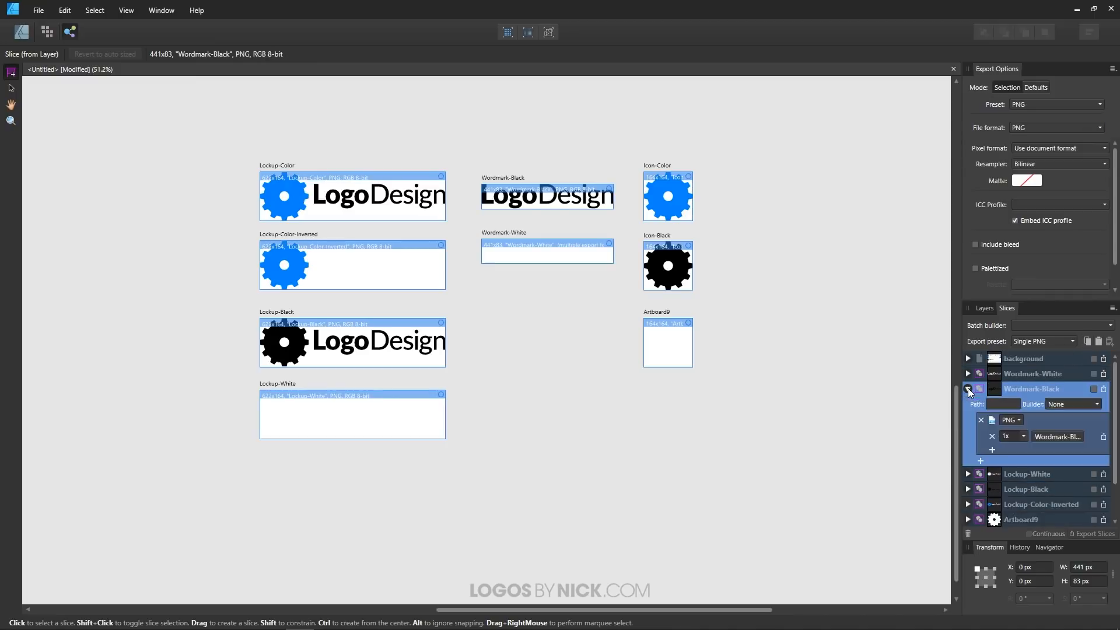
pyautogui.click(1098, 342)
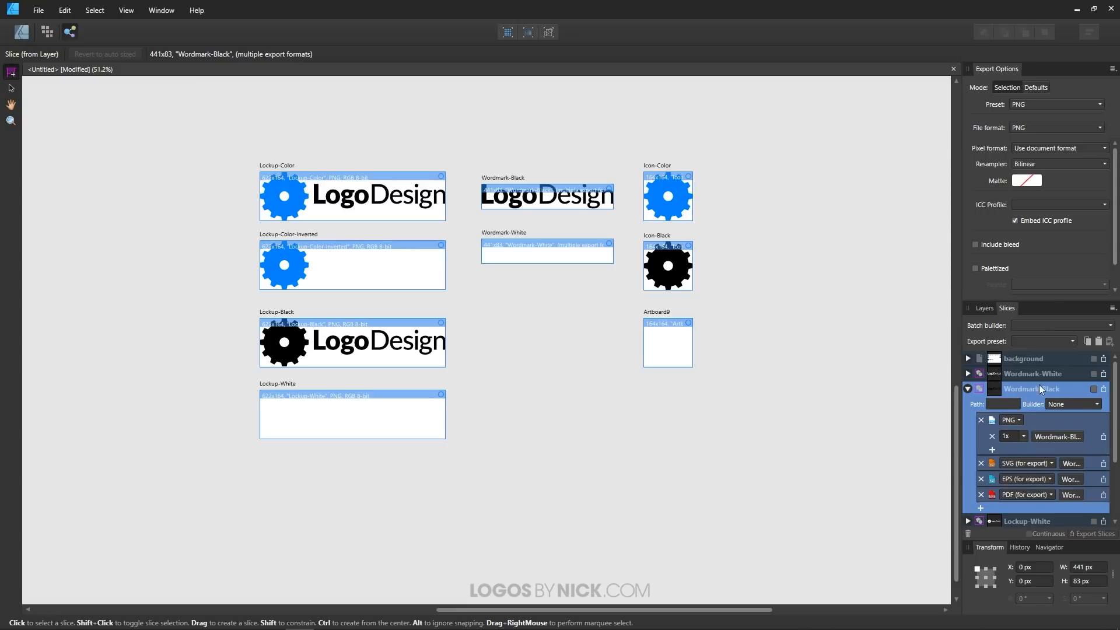
pyautogui.click(967, 388)
# Paste the copied export format setup onto the Lockup-White, Lockup-Black and Lockup-Color-Inverted slices.
pyautogui.click(1022, 405)
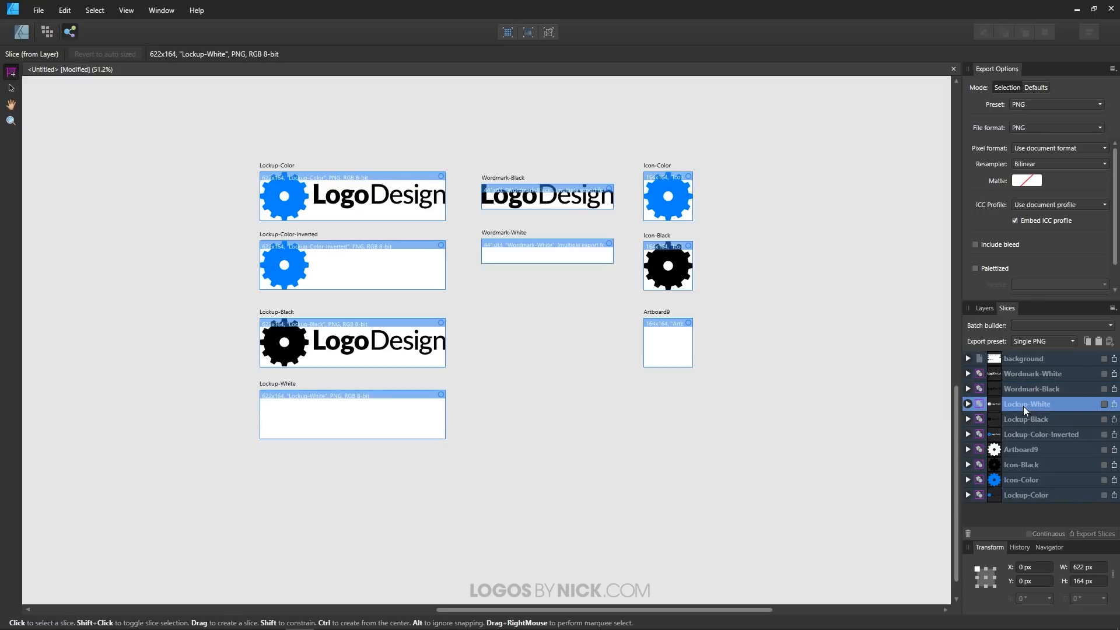
pyautogui.click(1098, 341)
pyautogui.click(1023, 421)
pyautogui.click(1097, 341)
pyautogui.click(1033, 433)
pyautogui.click(1094, 341)
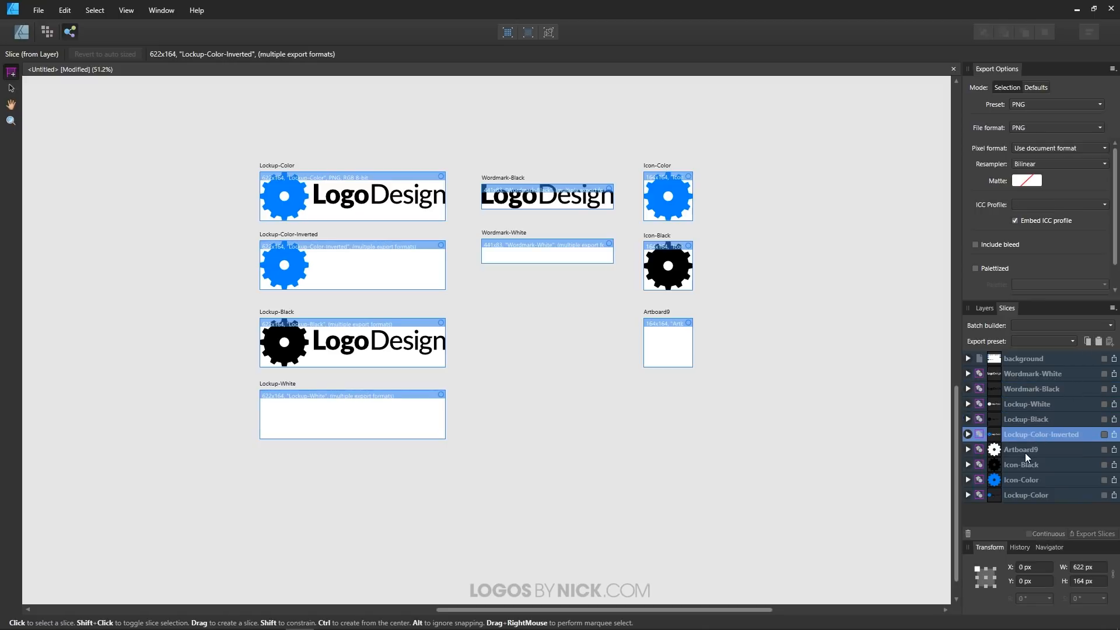
# Paste the copied export format setup onto the Artboard9, Icon-Black, Icon-Color and Lockup-Color slices.
pyautogui.click(1024, 451)
pyautogui.click(1097, 341)
pyautogui.click(1030, 466)
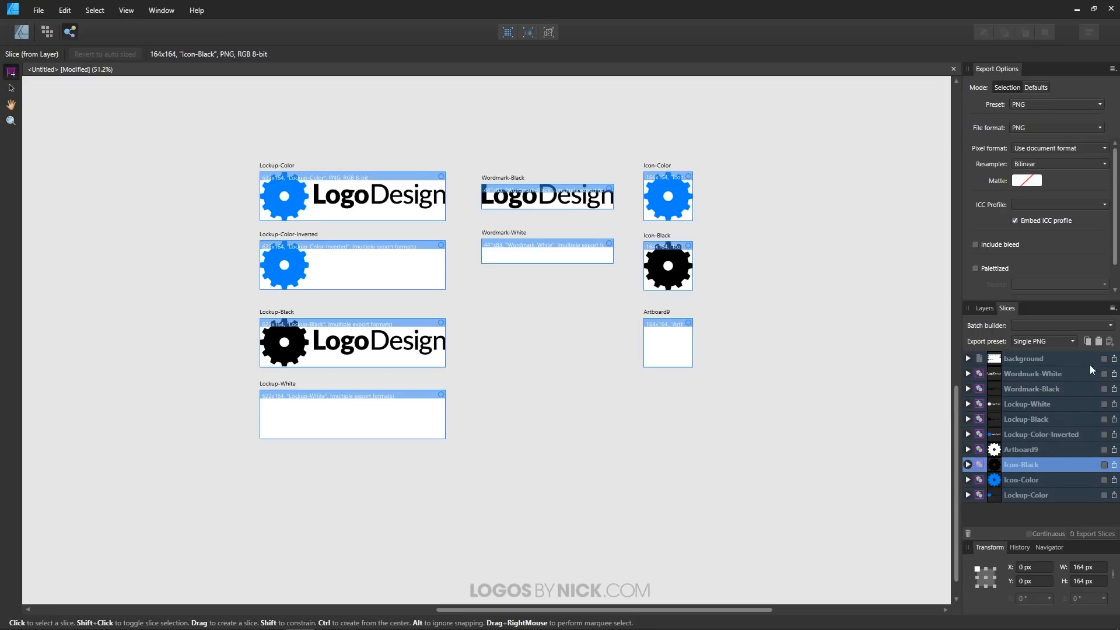
pyautogui.click(1097, 342)
pyautogui.click(1031, 479)
pyautogui.click(1097, 342)
pyautogui.click(1032, 495)
pyautogui.click(1097, 342)
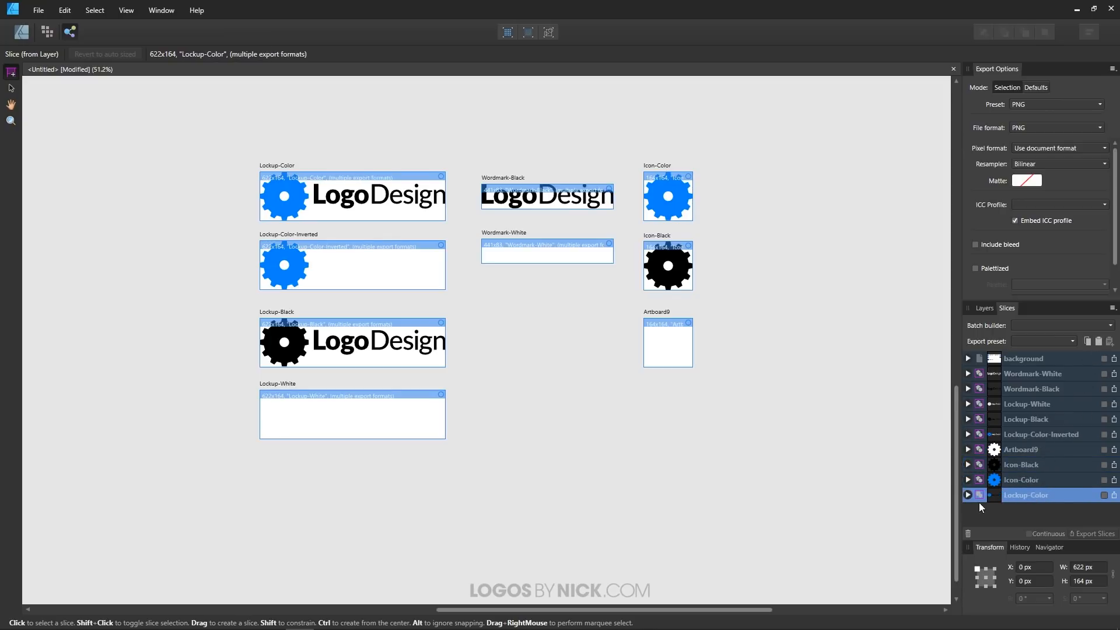
# Check the export formats set up for the Lockup-Color, Icon-Color and Lockup-Color-Inverted slices.
pyautogui.click(969, 495)
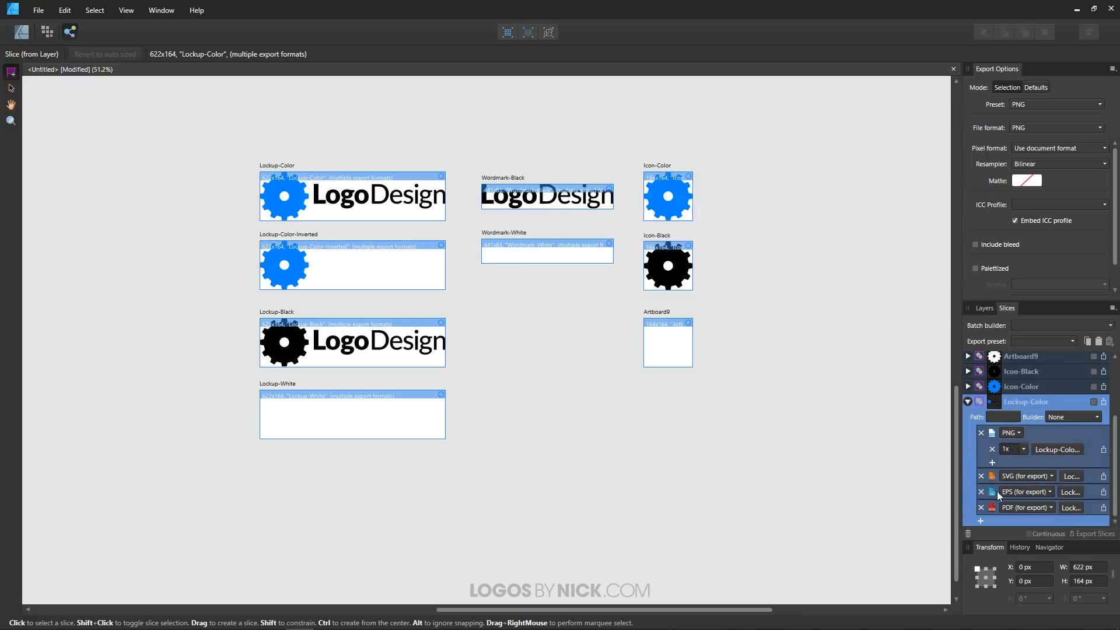
pyautogui.click(968, 401)
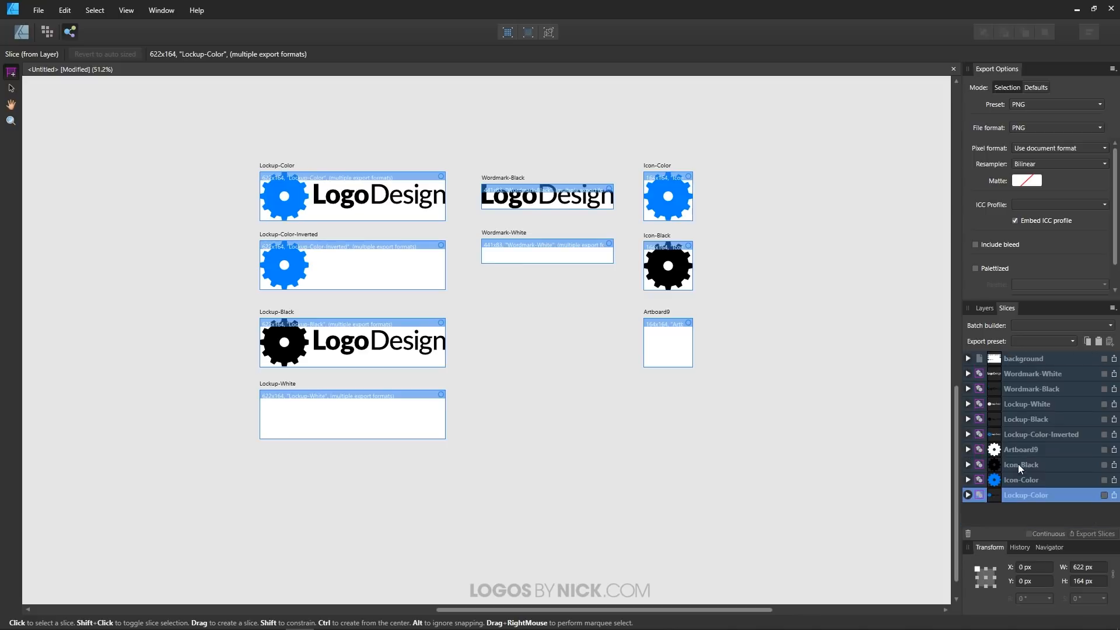
pyautogui.click(967, 480)
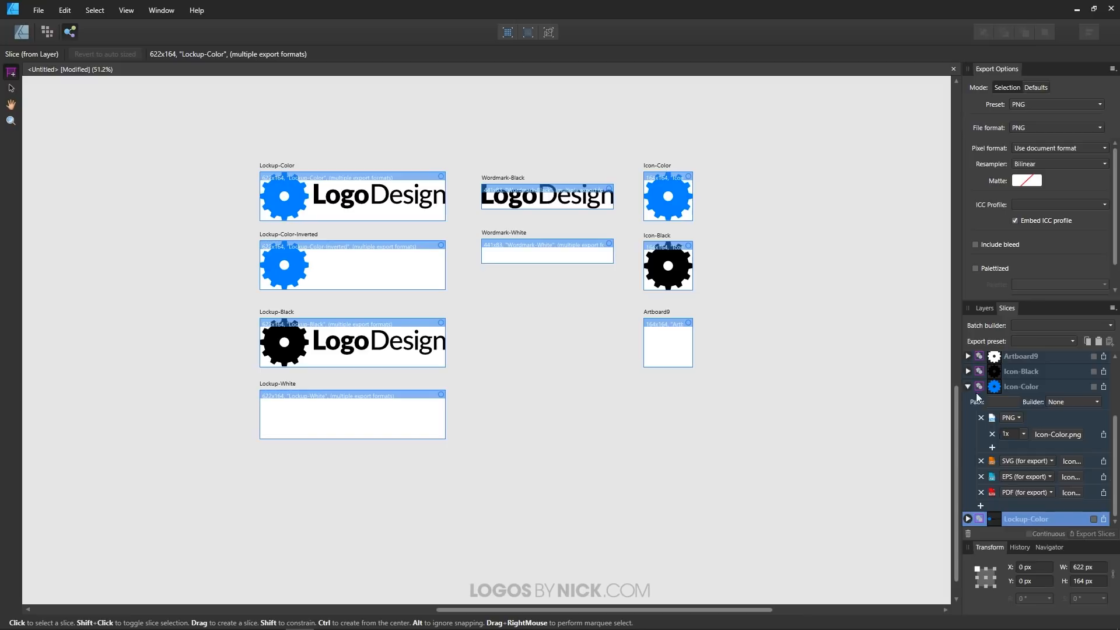
pyautogui.click(967, 386)
pyautogui.click(968, 434)
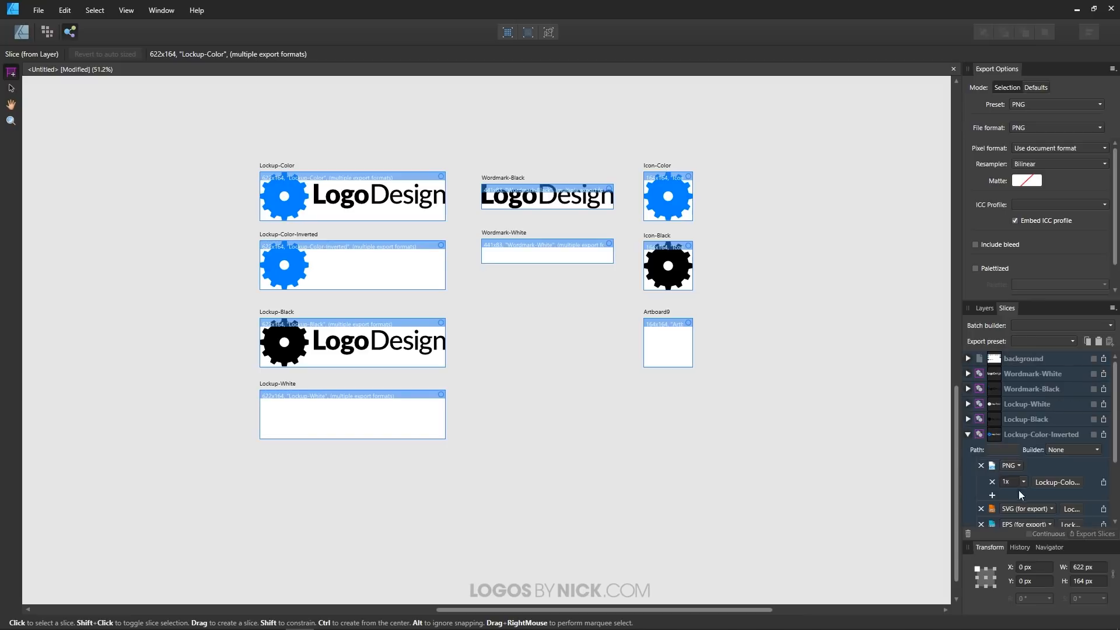
pyautogui.click(968, 397)
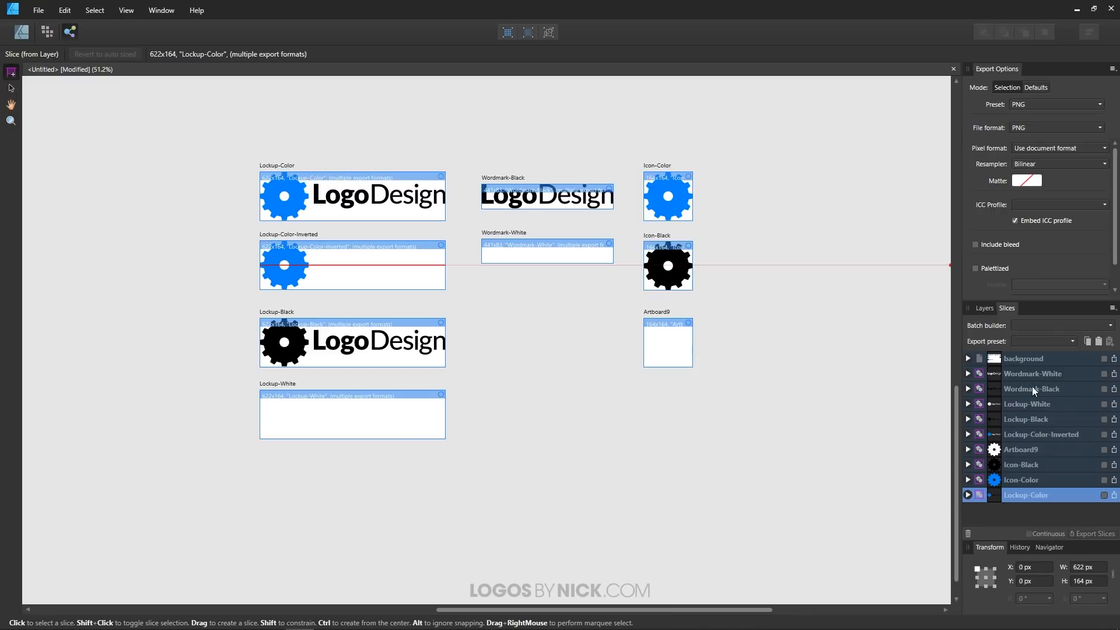
# Mark the four lockup slices for export and start exporting them.
pyautogui.click(1103, 435)
pyautogui.click(1103, 404)
pyautogui.click(1103, 495)
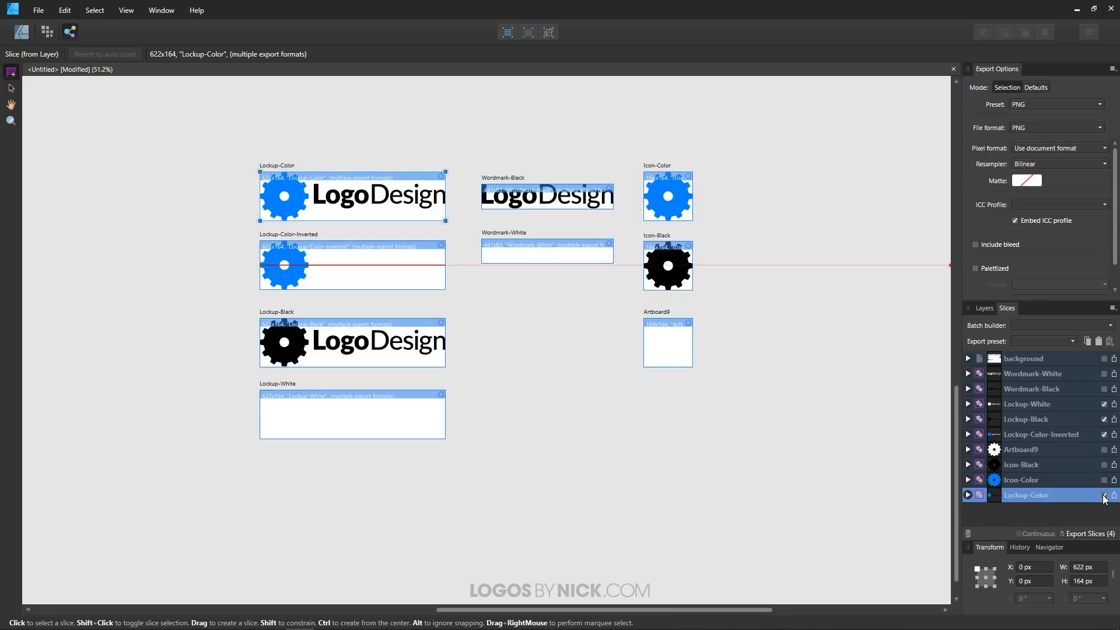
pyautogui.click(1092, 535)
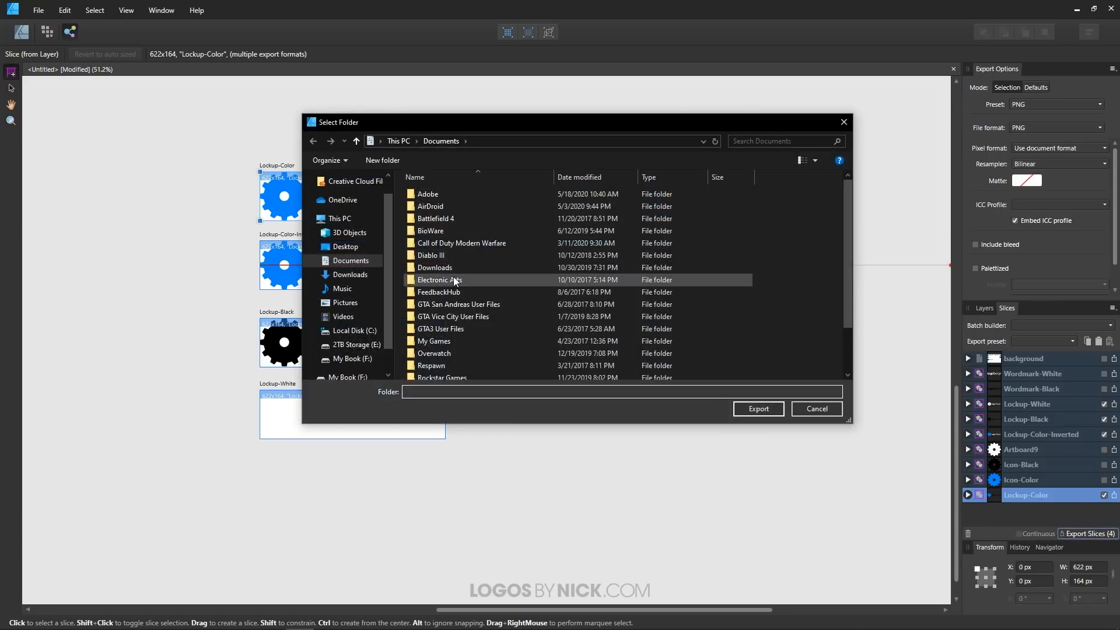
# Create a folder named Logo Files on the Desktop as the export location and open it.
pyautogui.click(355, 247)
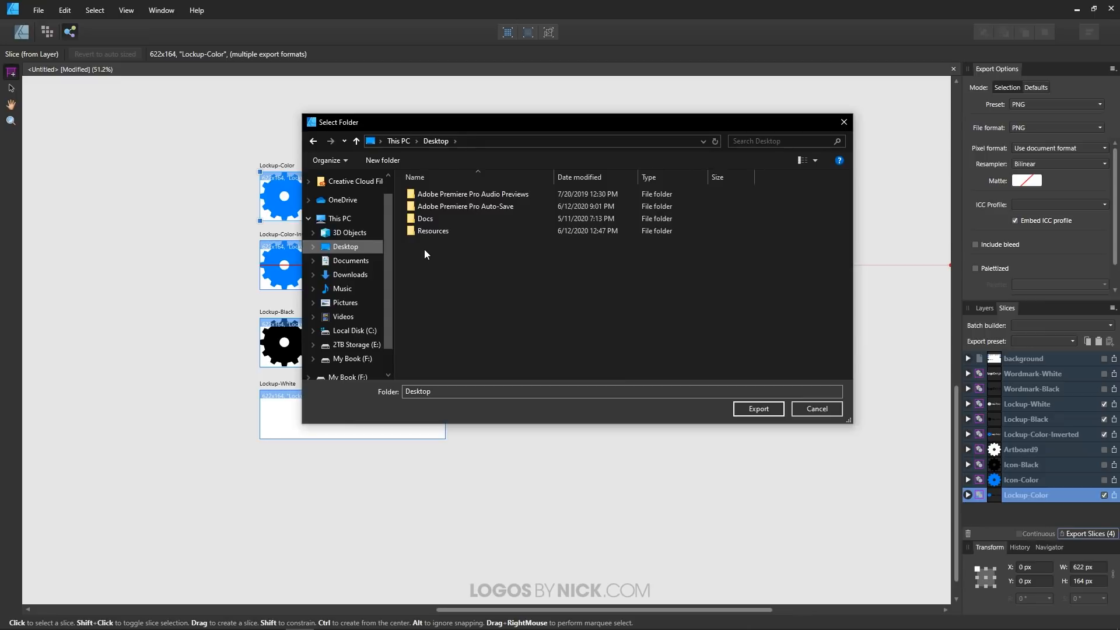
pyautogui.click(386, 164)
pyautogui.write('Logo ')
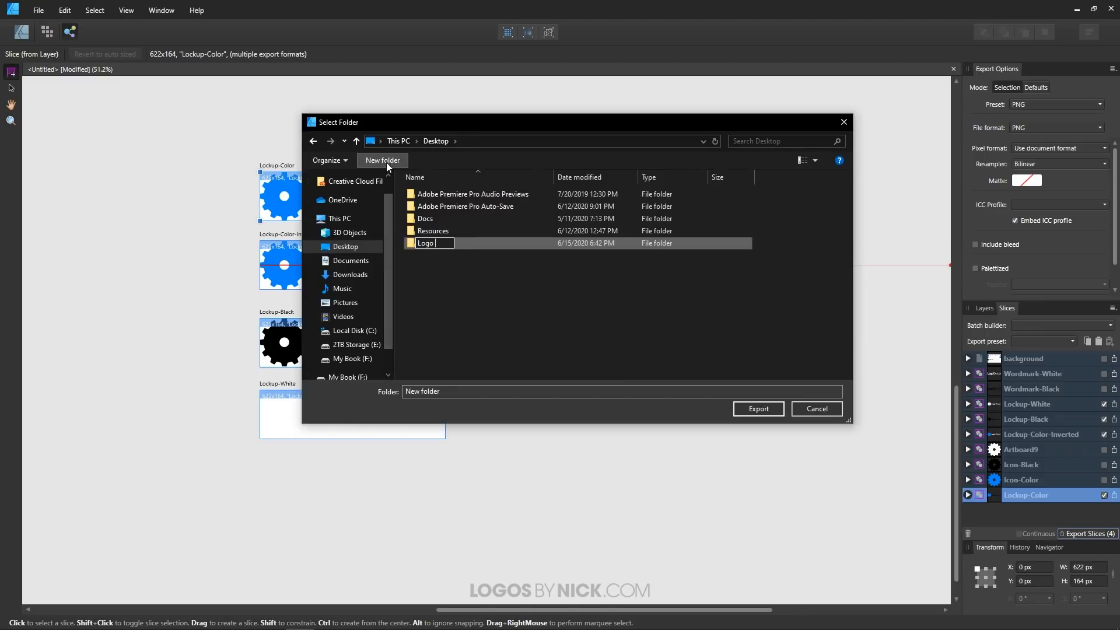
pyautogui.write('Files')
pyautogui.press('Return')
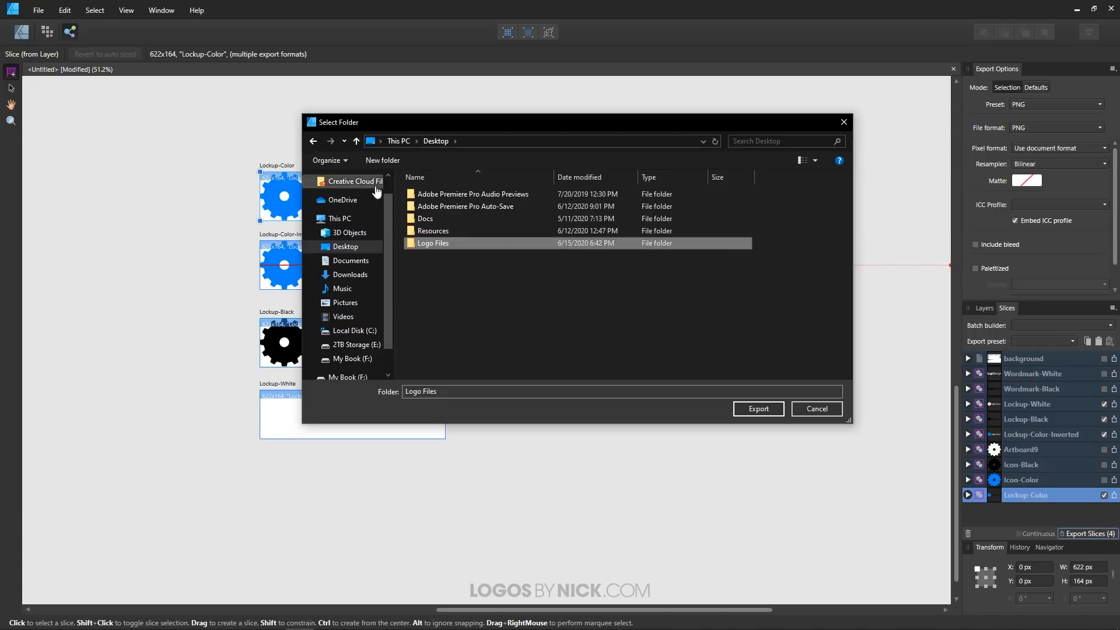
pyautogui.doubleClick(424, 243)
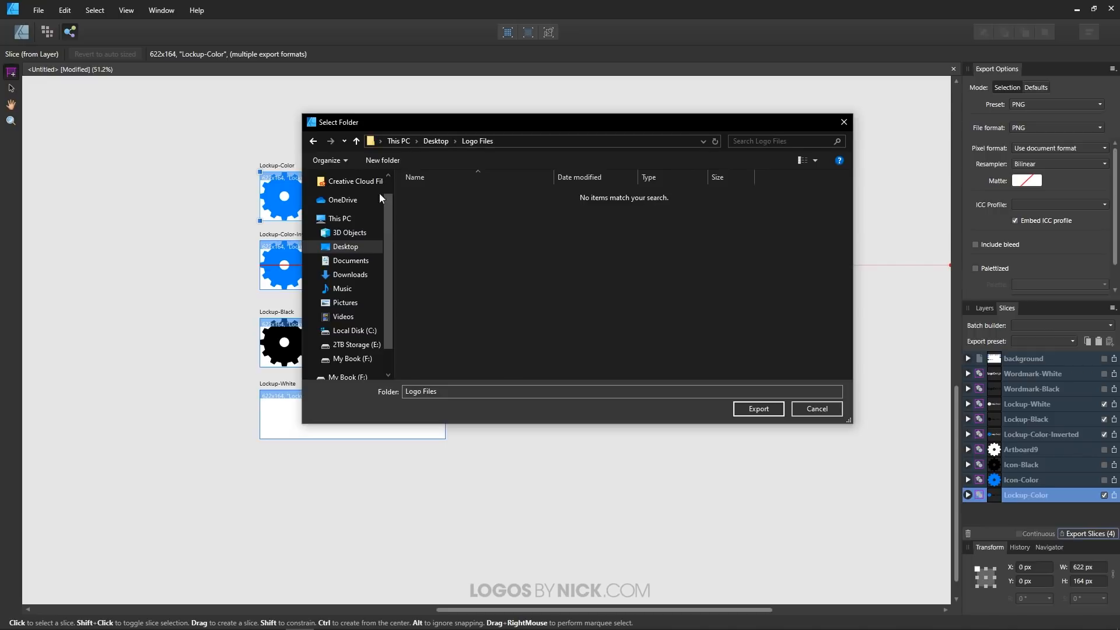
# Create two subfolders named Full Lockup and Wordmark inside the Logo Files folder.
pyautogui.click(371, 165)
pyautogui.write('Full Lockup')
pyautogui.press('Return')
pyautogui.click(370, 166)
pyautogui.write('Wordmark')
pyautogui.press('Return')
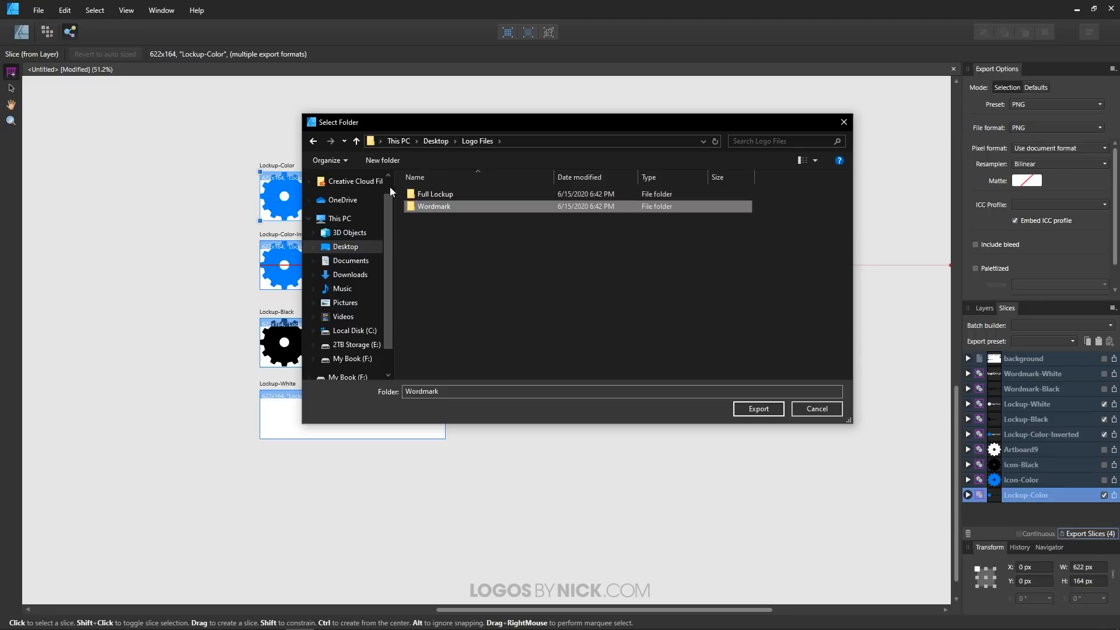
# Add an Icon subfolder to Logo Files and export the marked lockup slices into the Full Lockup folder.
pyautogui.click(377, 165)
pyautogui.write('Icon')
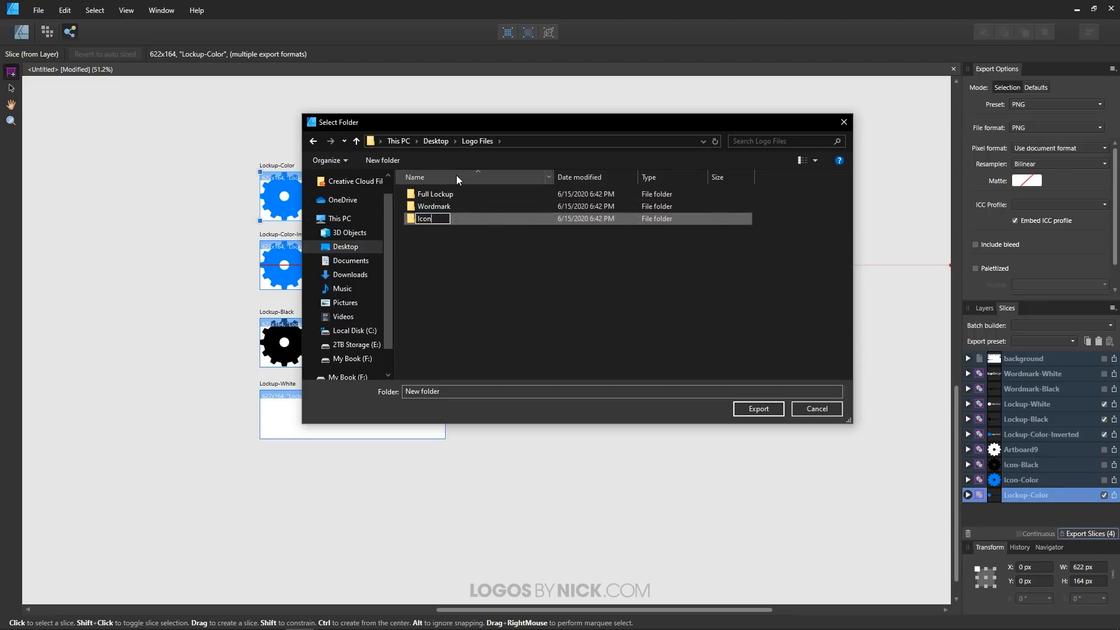
pyautogui.press('Return')
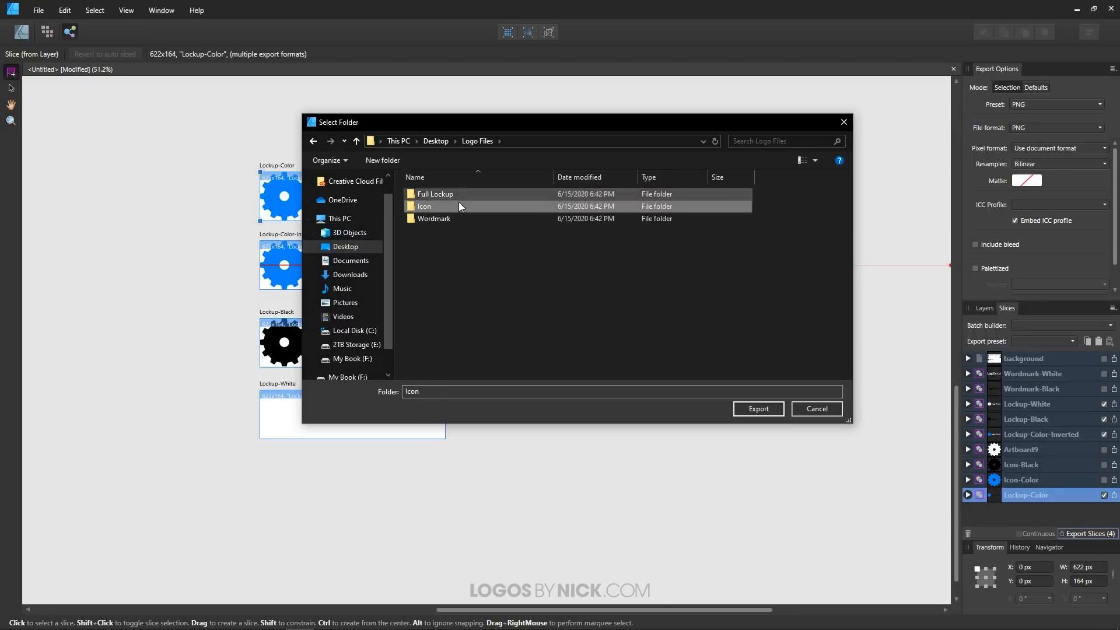
pyautogui.doubleClick(428, 195)
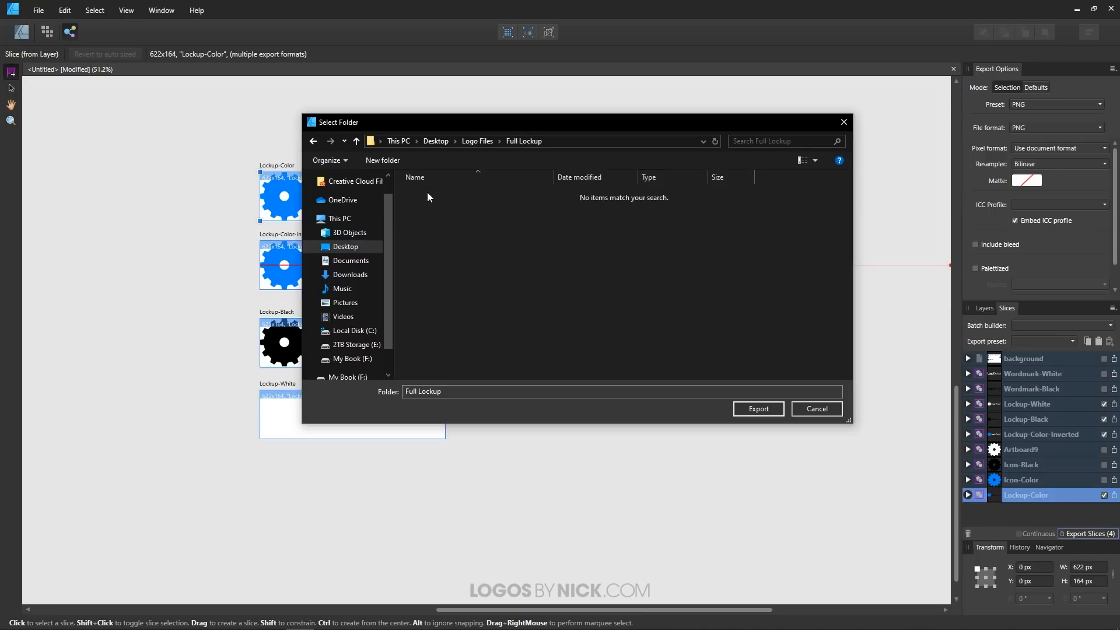
pyautogui.click(753, 409)
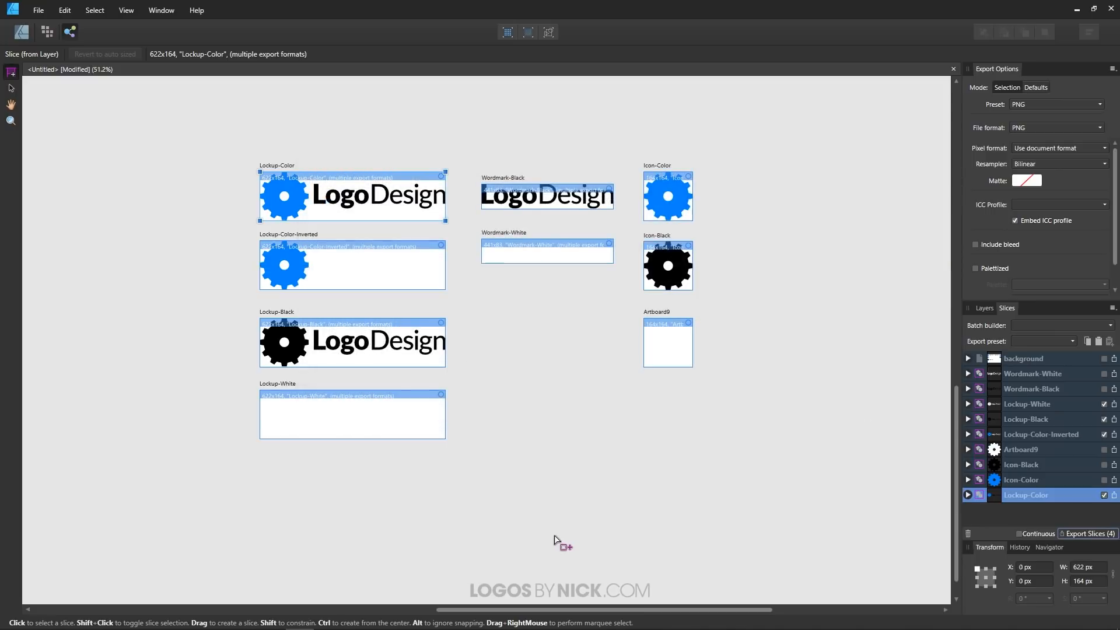
# Switch to File Explorer, open the Full Lockup folder and view the exported Lockup-Color.png.
pyautogui.click(1076, 9)
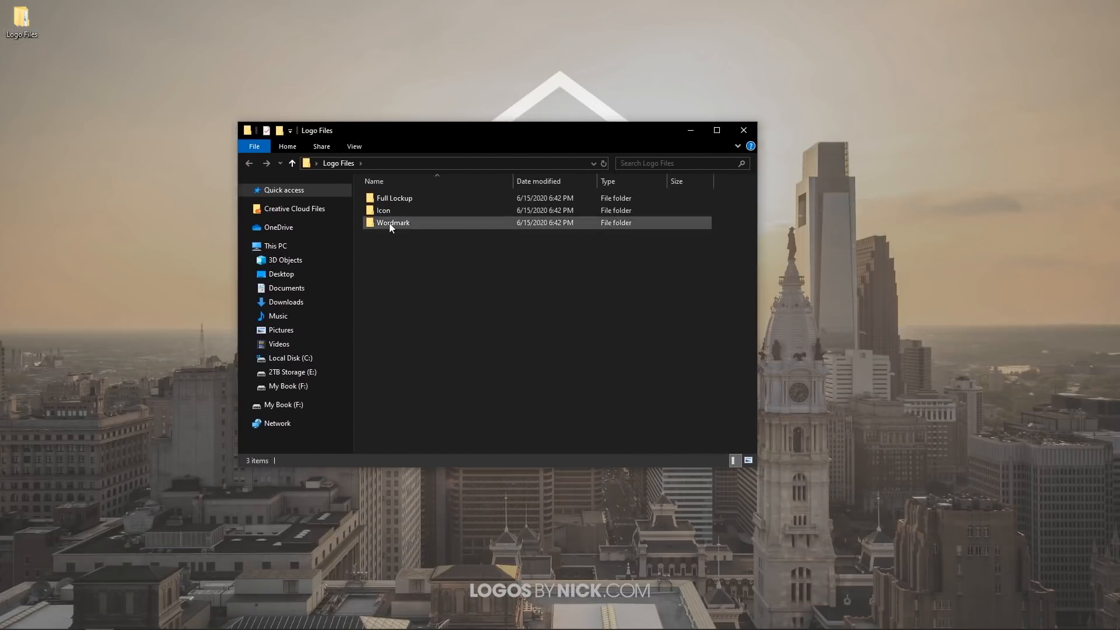
pyautogui.doubleClick(390, 199)
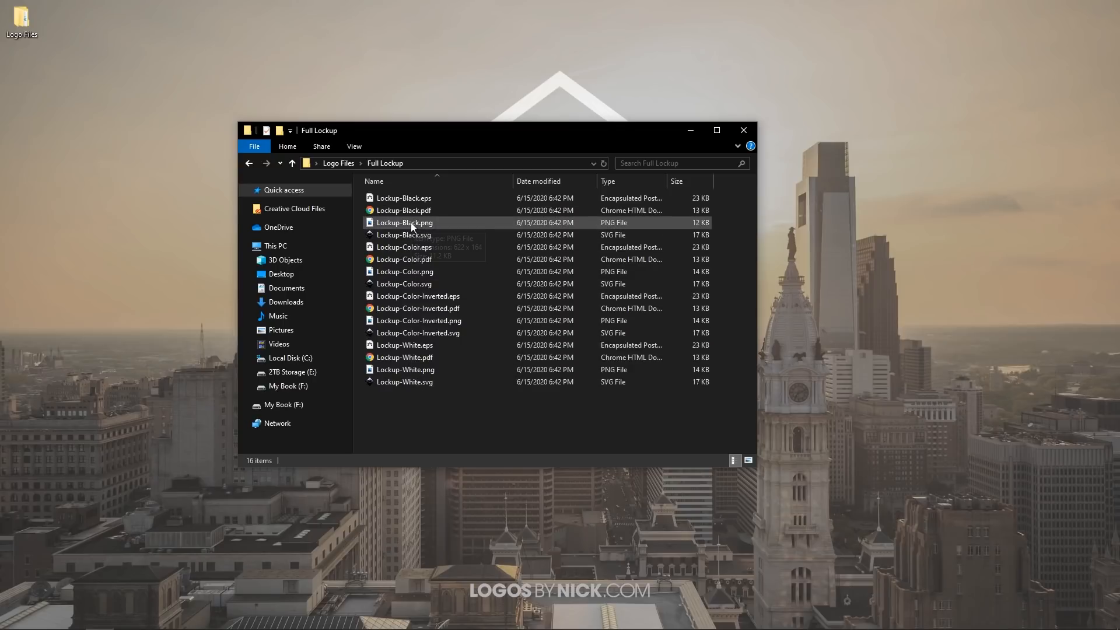
pyautogui.click(400, 274)
pyautogui.doubleClick(400, 274)
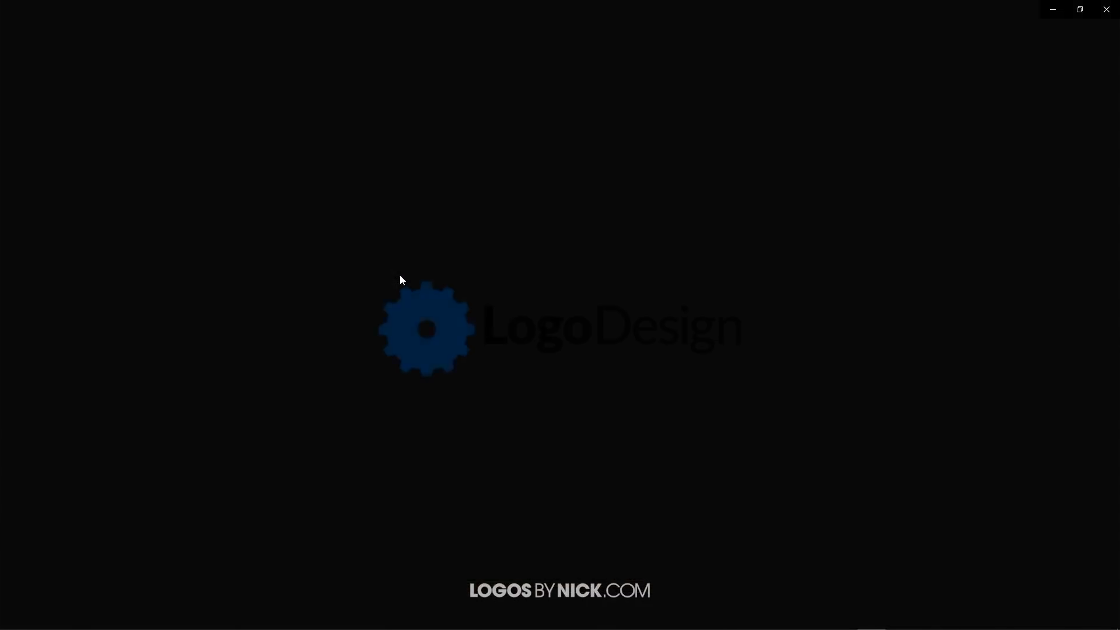
pyautogui.click(1106, 10)
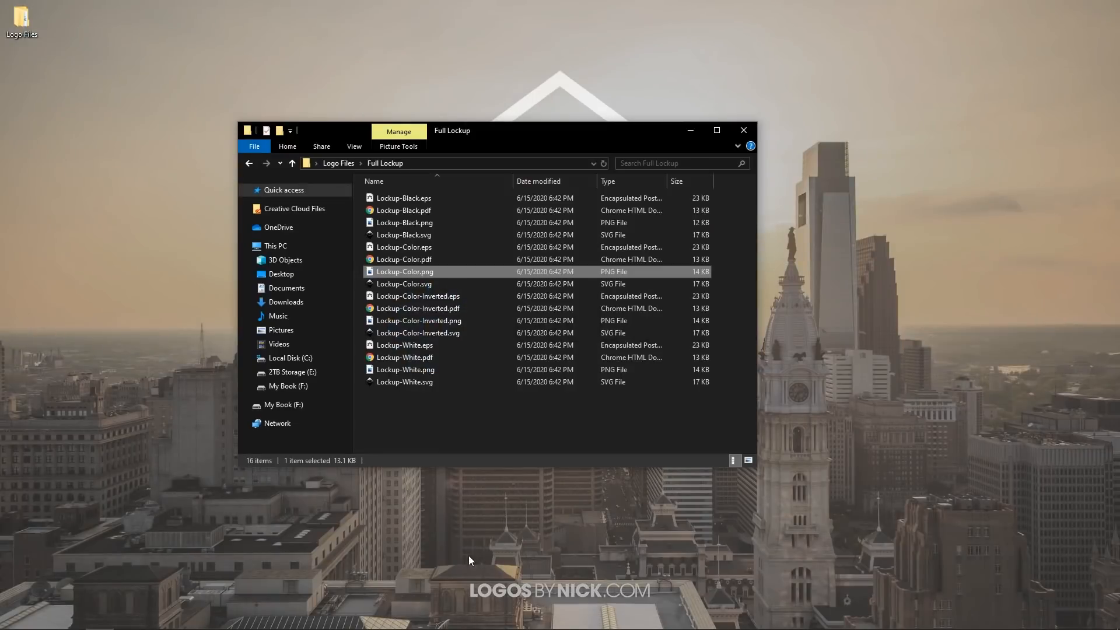
# Switch to Inkscape and import Lockup-Color.svg from the Full Lockup folder into the empty document.
pyautogui.click(272, 619)
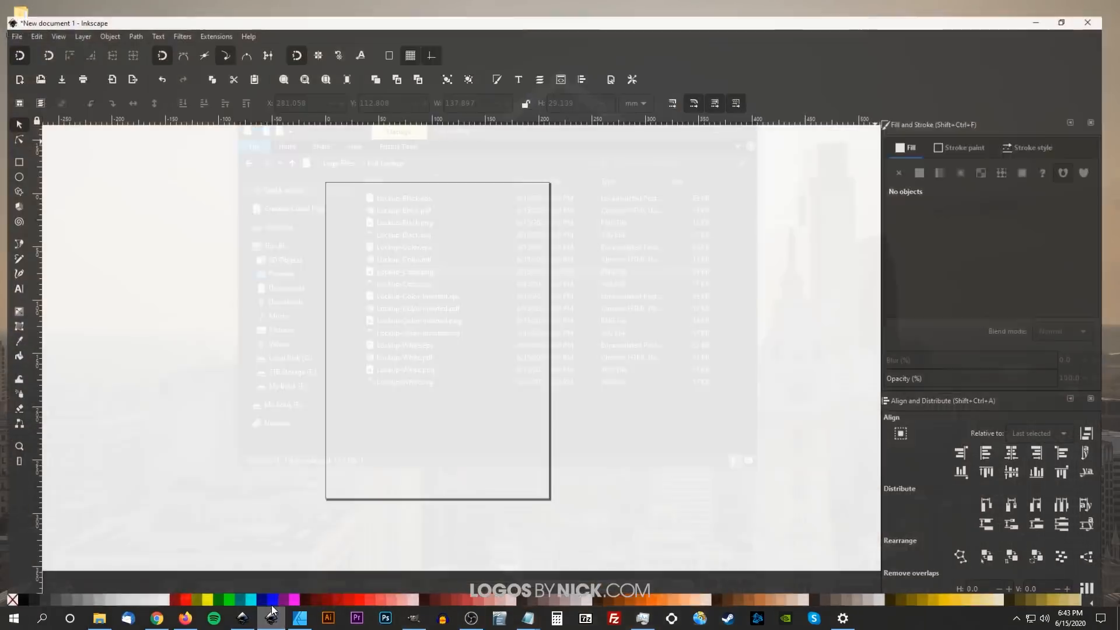
pyautogui.click(1079, 7)
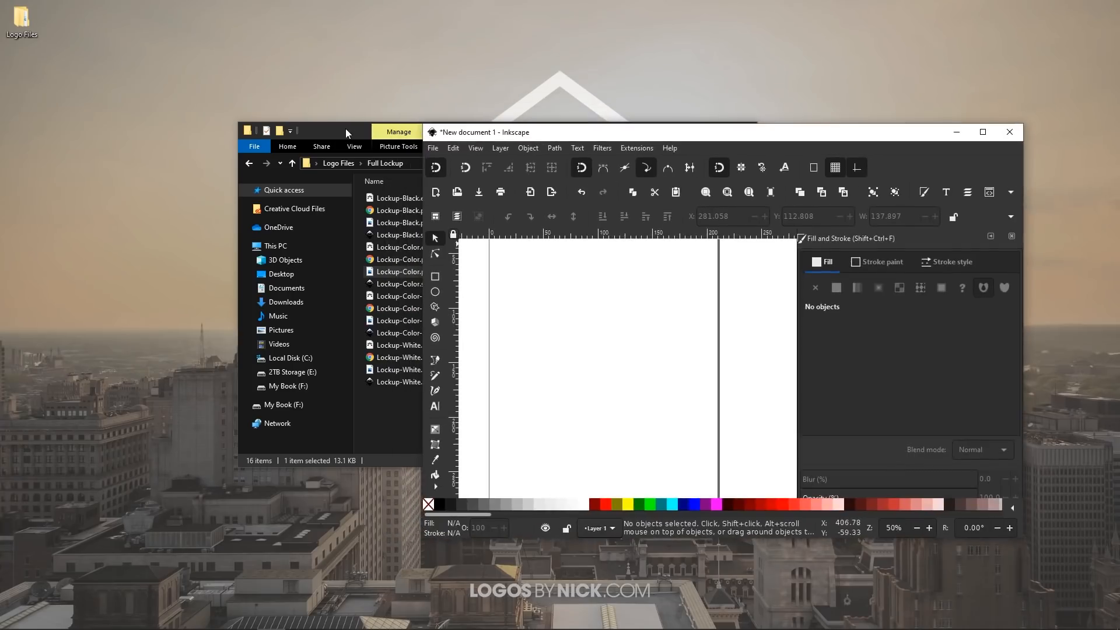
pyautogui.moveTo(345, 128); pyautogui.dragTo(235, 86)
pyautogui.click(288, 242)
pyautogui.moveTo(289, 241); pyautogui.dragTo(740, 350)
pyautogui.click(865, 412)
pyautogui.click(983, 134)
# Try reshaping the imported logo's wordmark lettering by its nodes, and undo the change.
pyautogui.scroll(6, 466, 384)
pyautogui.press('a')
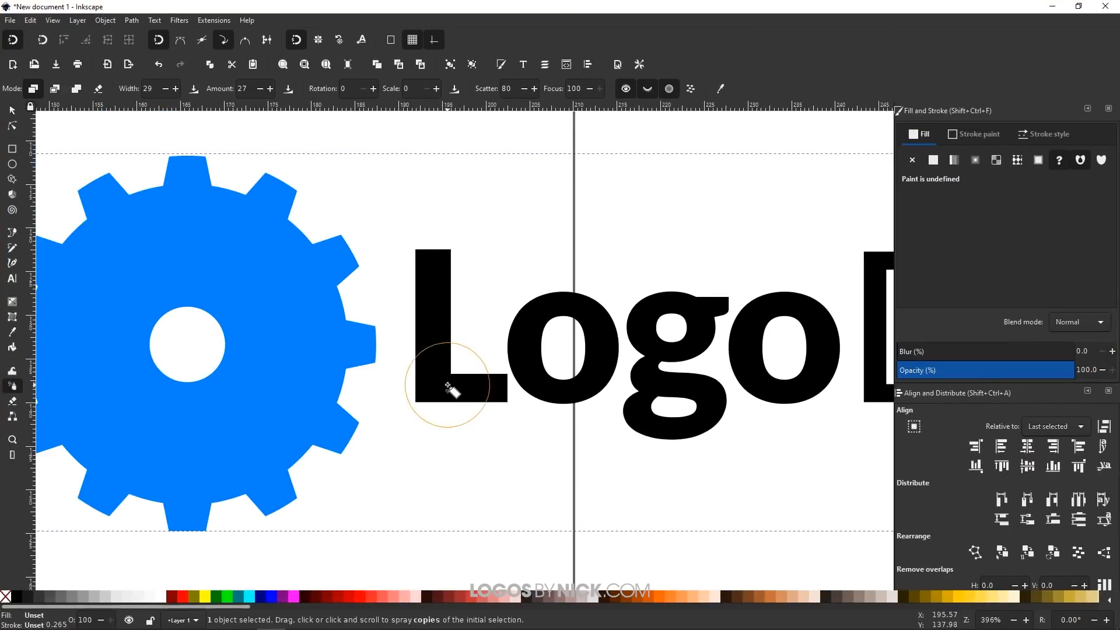
pyautogui.moveTo(449, 385); pyautogui.dragTo(465, 351)
pyautogui.press('n')
pyautogui.click(450, 336)
pyautogui.click(570, 354)
pyautogui.moveTo(578, 369); pyautogui.dragTo(513, 417)
pyautogui.hotkey('ctrl', 'z')
# Examine the whole imported logo and select its blue gear path on its own.
pyautogui.scroll(-1, 593, 381)
pyautogui.scroll(-2, 593, 381)
pyautogui.click(463, 377)
pyautogui.scroll(-2, 448, 400)
pyautogui.press('s')
pyautogui.moveTo(510, 466); pyautogui.dragTo(561, 422)
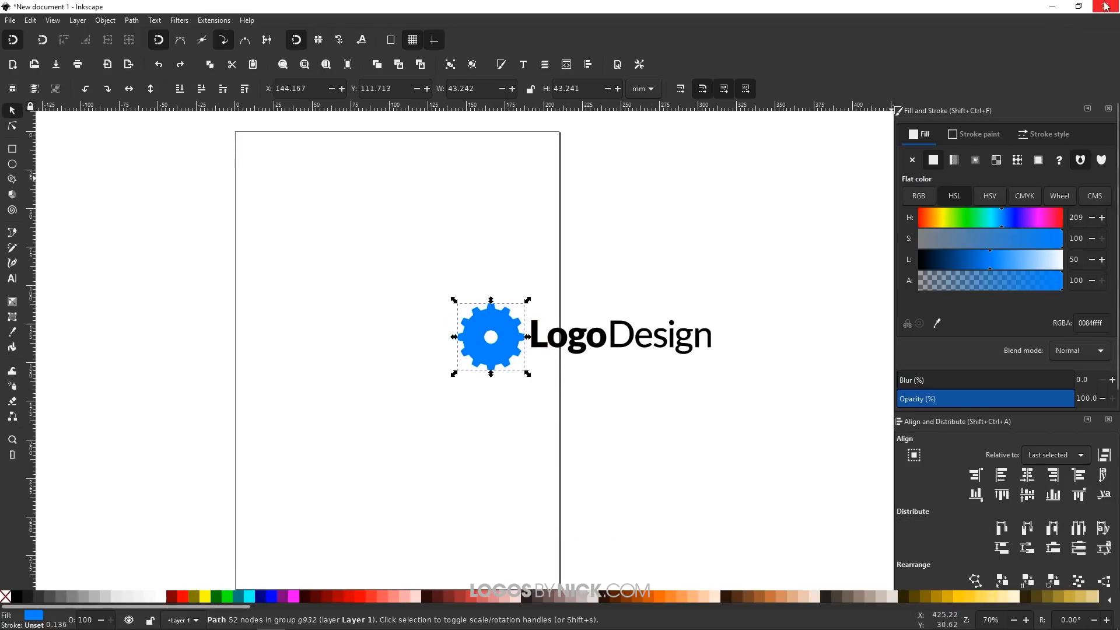
# Close the Inkscape test document and return to the folder of exported lockup files.
pyautogui.click(1105, 5)
pyautogui.click(491, 376)
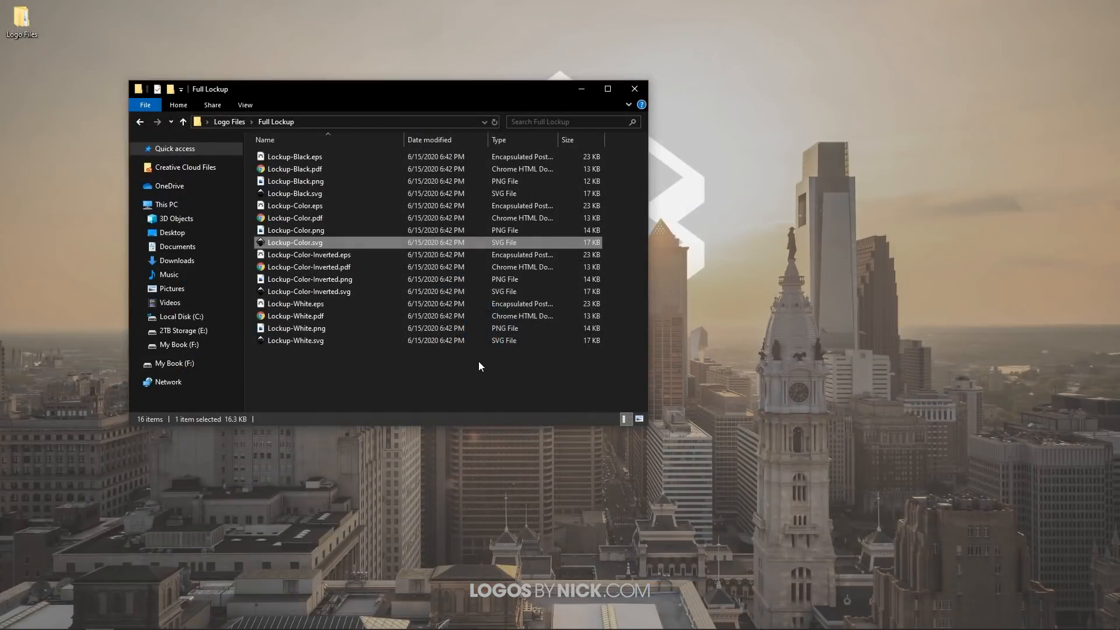
pyautogui.click(478, 361)
# Switch to Affinity Designer, unmark the four lockup slices, and mark Wordmark-White and Wordmark-Black for export.
pyautogui.moveTo(413, 618)
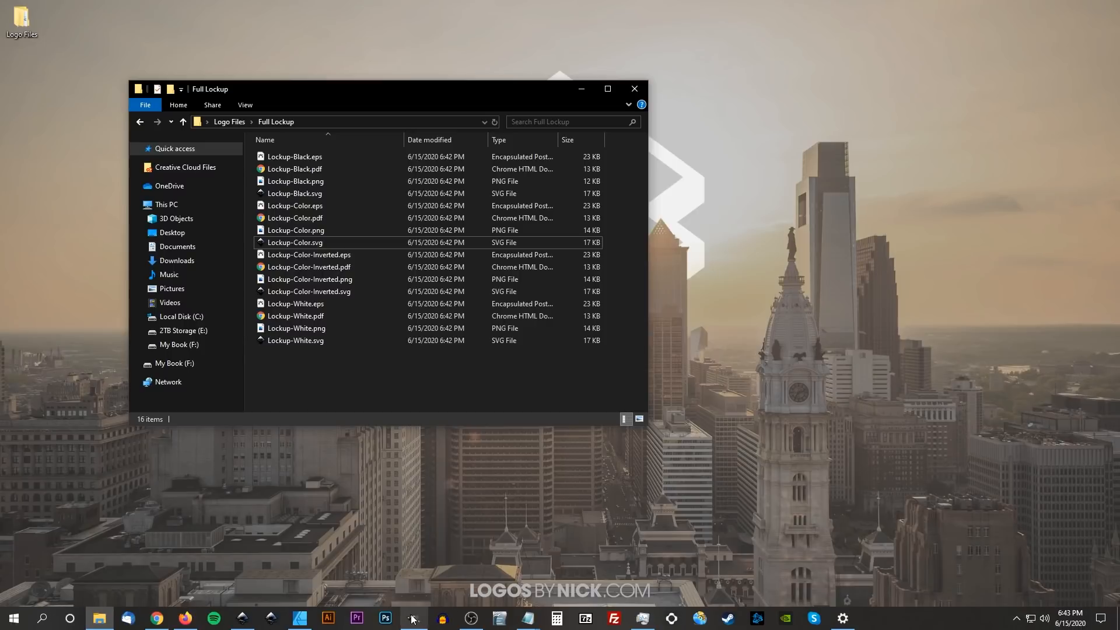
pyautogui.click(299, 617)
pyautogui.click(1103, 494)
pyautogui.click(1103, 435)
pyautogui.click(1103, 419)
pyautogui.click(1103, 403)
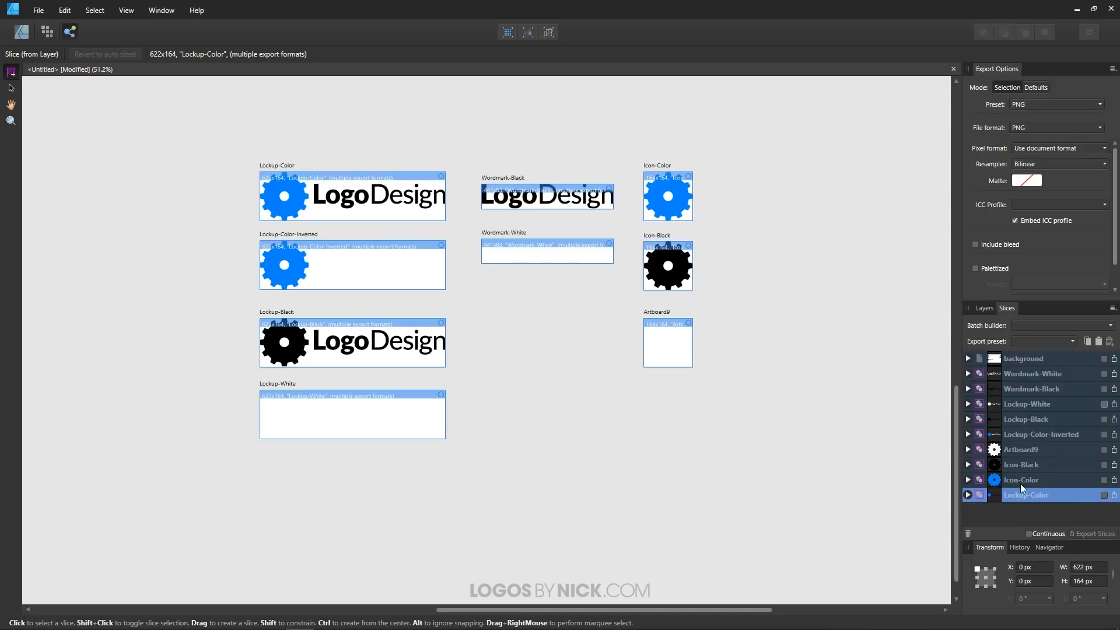
pyautogui.click(1103, 373)
pyautogui.click(1103, 388)
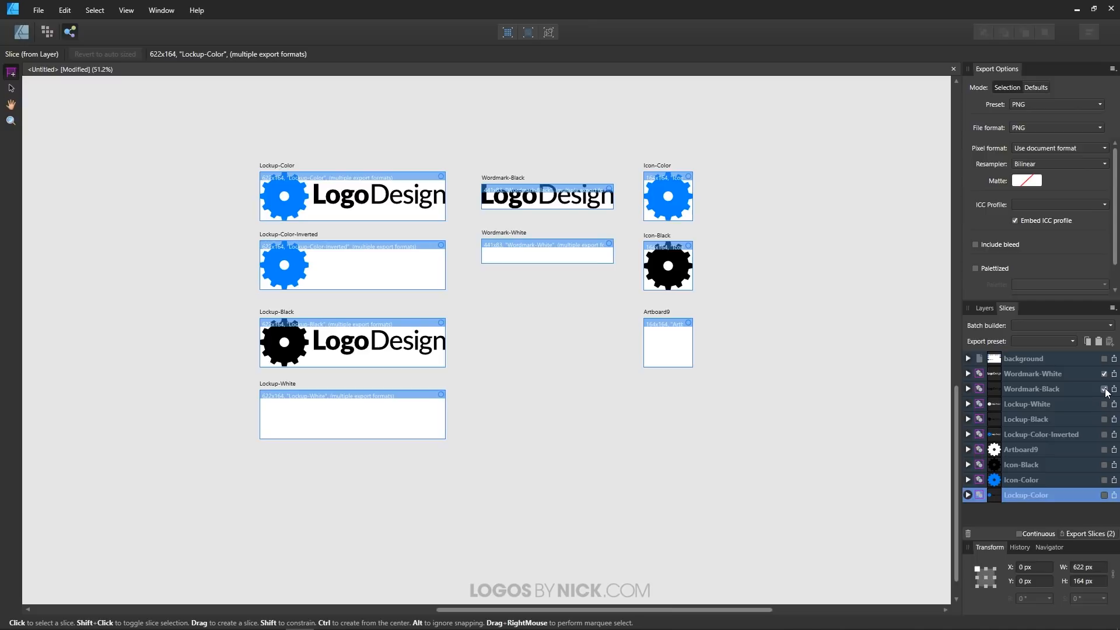
# Export the two marked wordmark slices into the Wordmark folder inside Logo Files.
pyautogui.click(1087, 532)
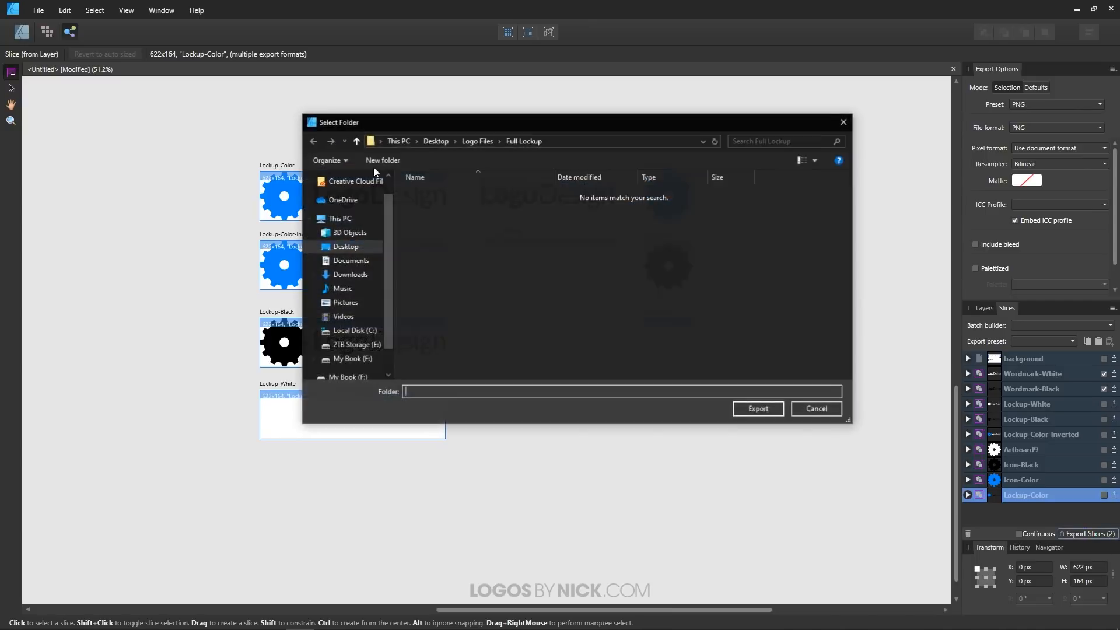
pyautogui.click(477, 141)
pyautogui.doubleClick(424, 221)
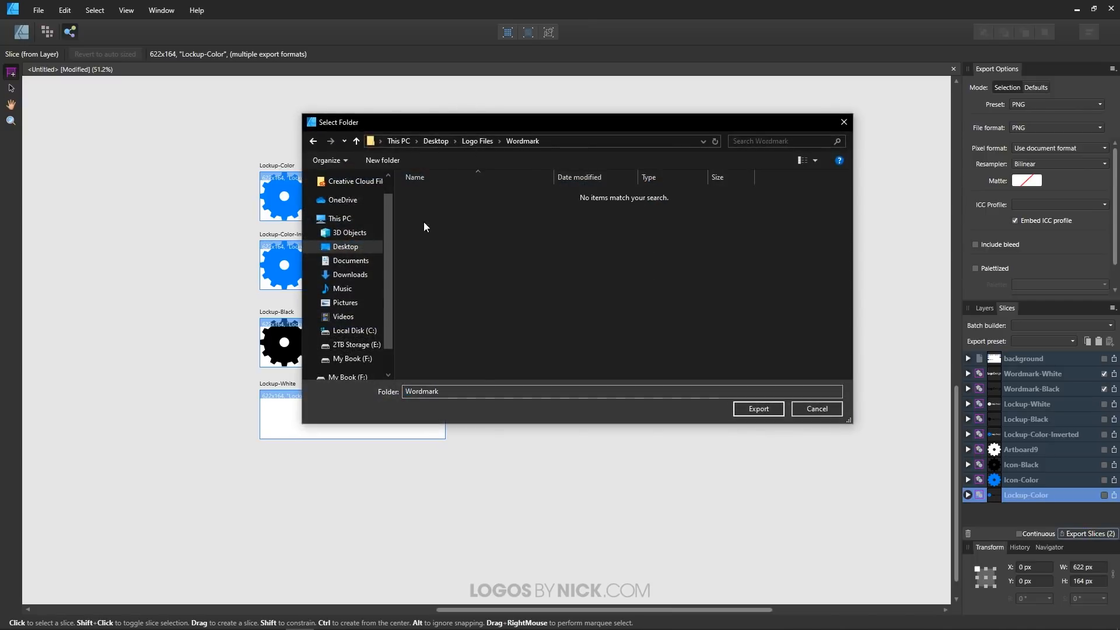
pyautogui.click(751, 412)
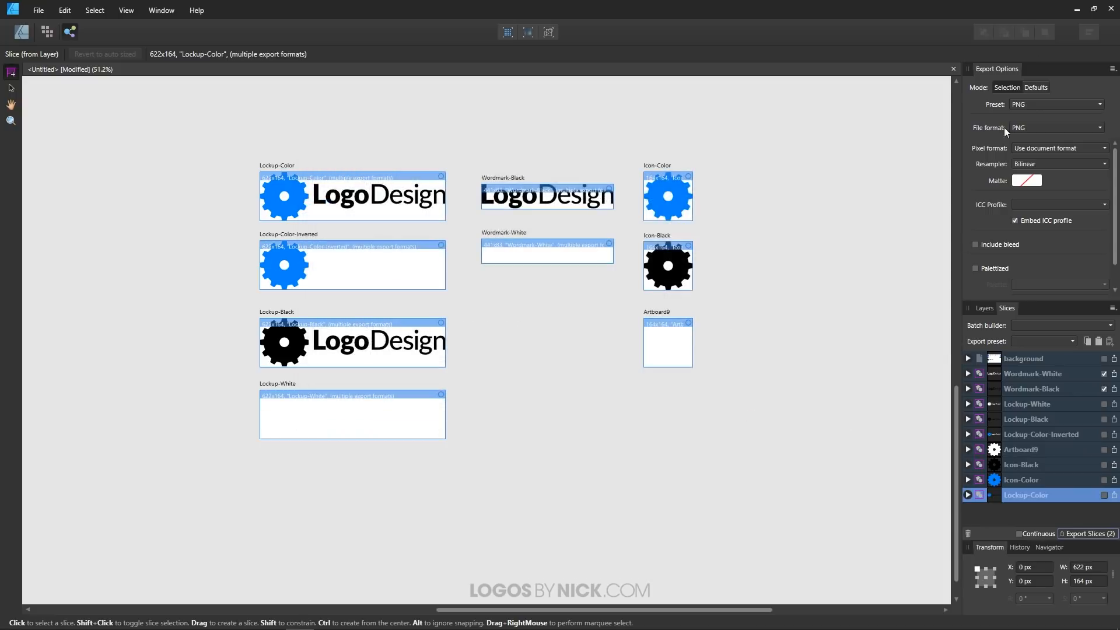
# Switch to File Explorer and check the exported files in the Wordmark folder of Logo Files.
pyautogui.click(1072, 10)
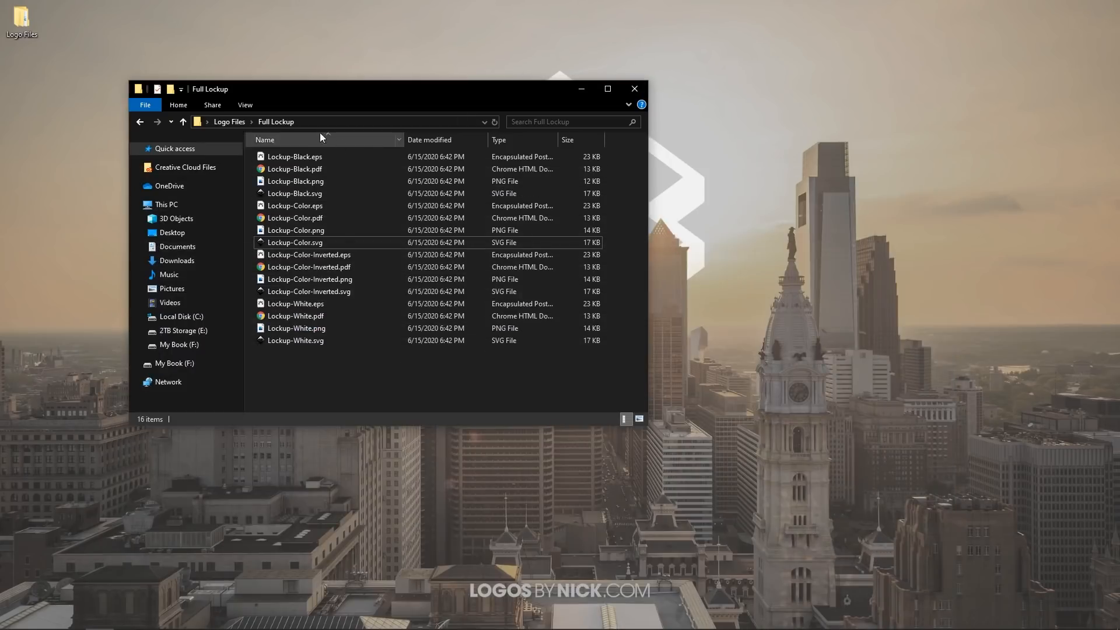
pyautogui.click(239, 122)
pyautogui.doubleClick(282, 180)
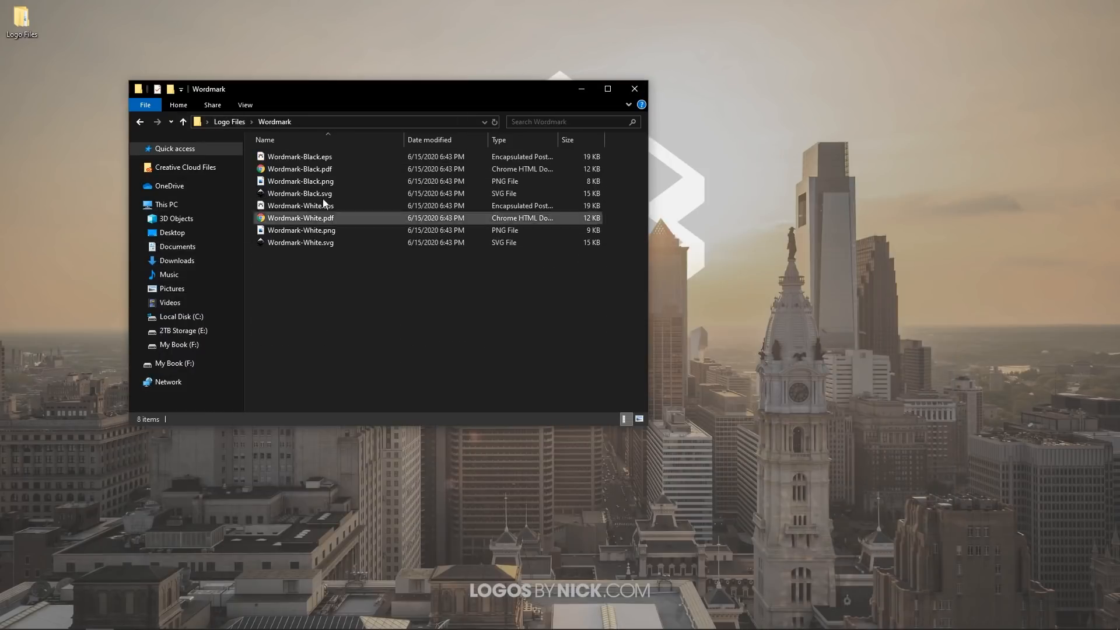
# Switch back to Affinity Designer, unmark both wordmark slices, and mark Icon-Color and Icon-Black for export.
pyautogui.click(298, 618)
pyautogui.click(1103, 373)
pyautogui.click(1103, 388)
pyautogui.click(1104, 373)
pyautogui.click(1103, 388)
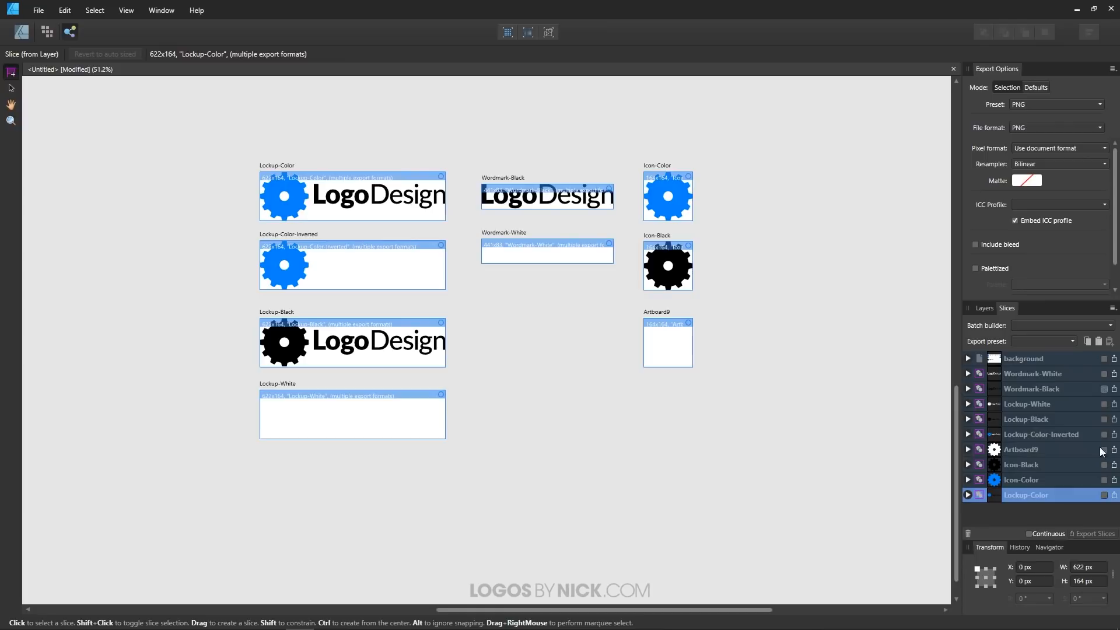
pyautogui.click(1103, 479)
pyautogui.click(1103, 464)
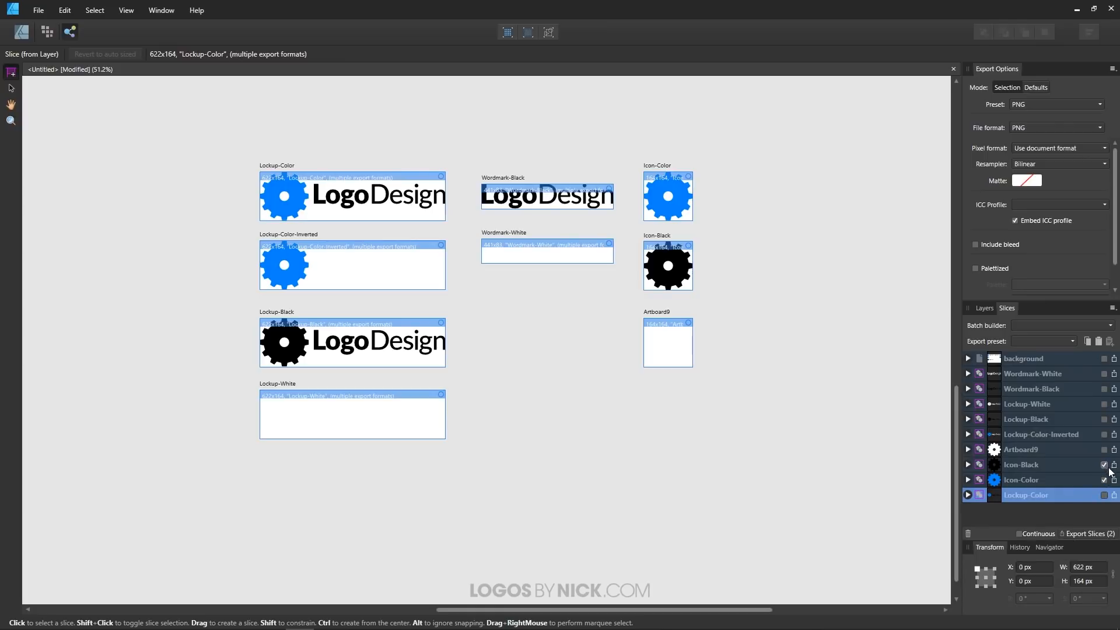
# Rename the Artboard9 slice as Icon-White and mark it for export.
pyautogui.doubleClick(1022, 448)
pyautogui.write('Icon-White')
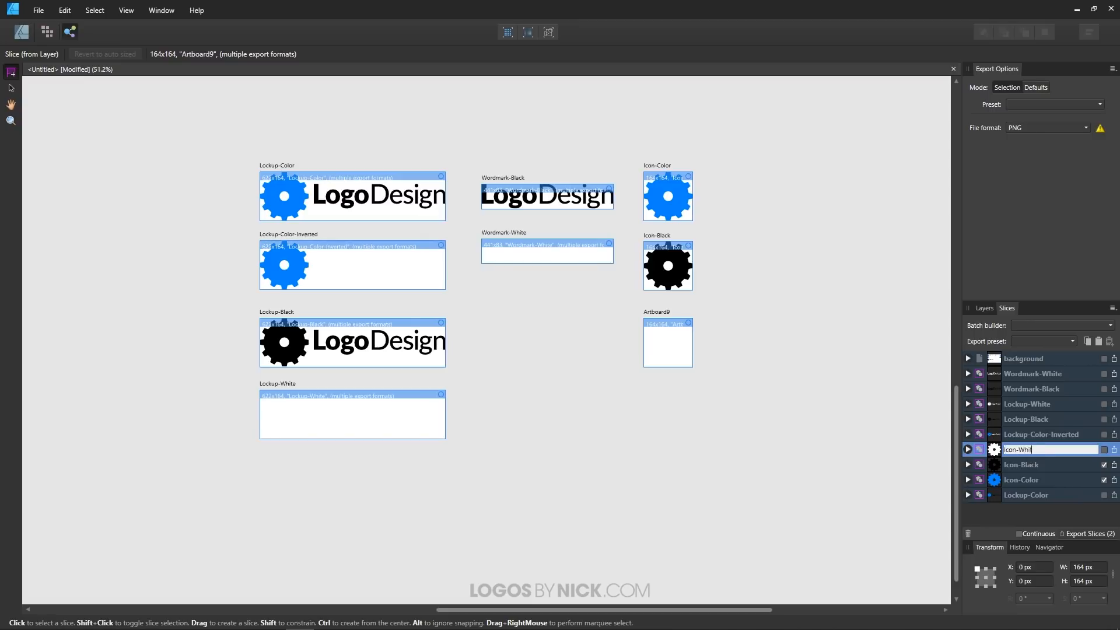
pyautogui.press('Return')
pyautogui.click(1103, 449)
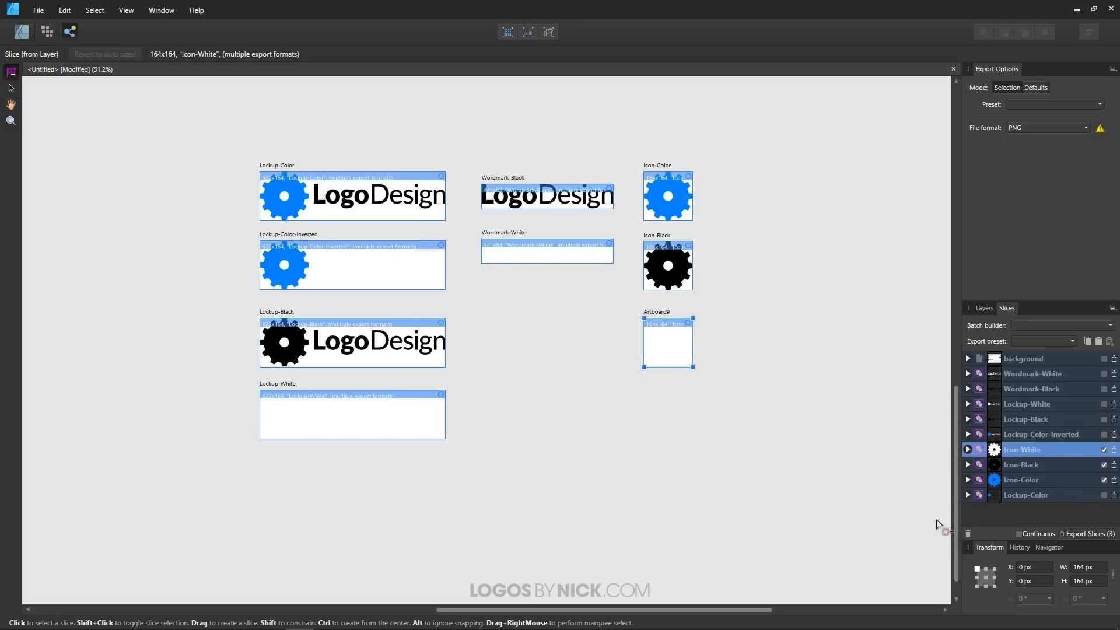
# Export the three marked icon slices into the Icon folder inside Logo Files.
pyautogui.click(1076, 533)
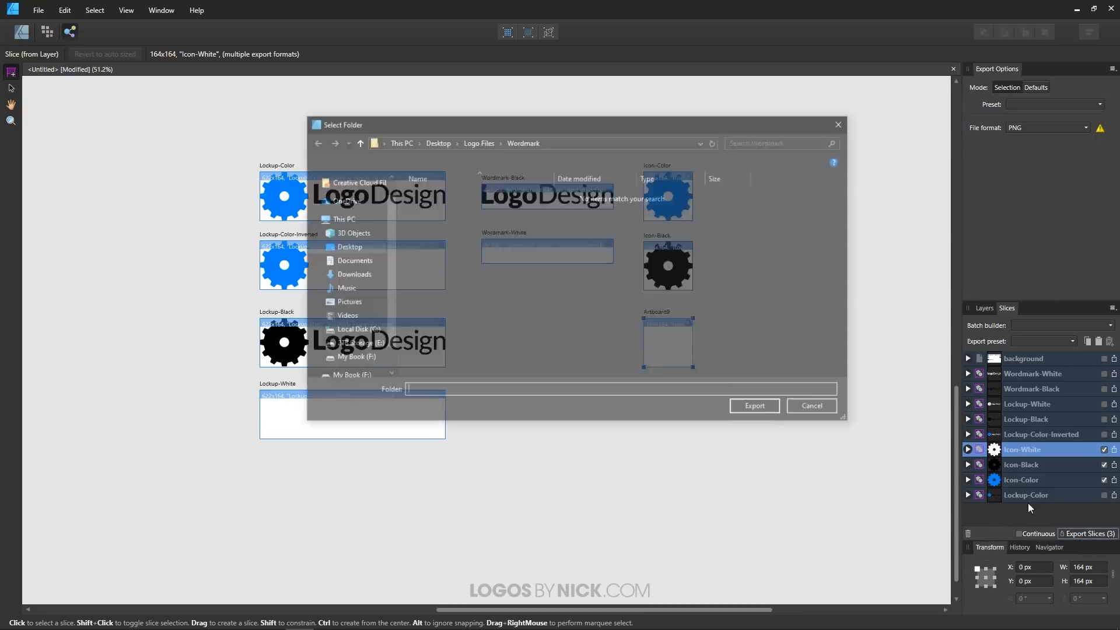
pyautogui.click(474, 144)
pyautogui.doubleClick(440, 210)
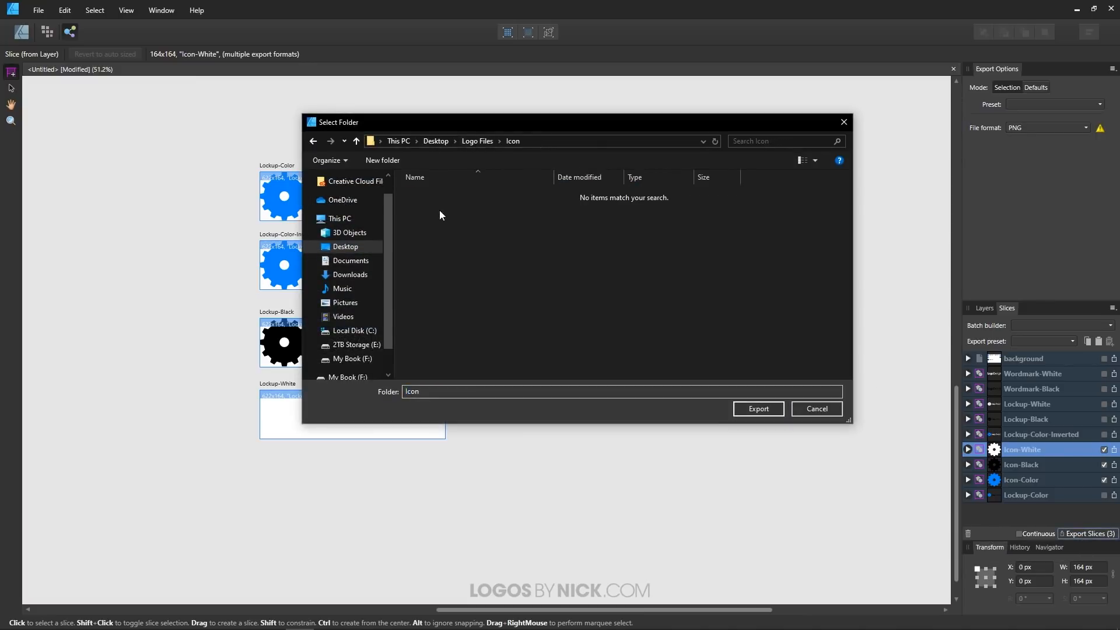
pyautogui.click(772, 408)
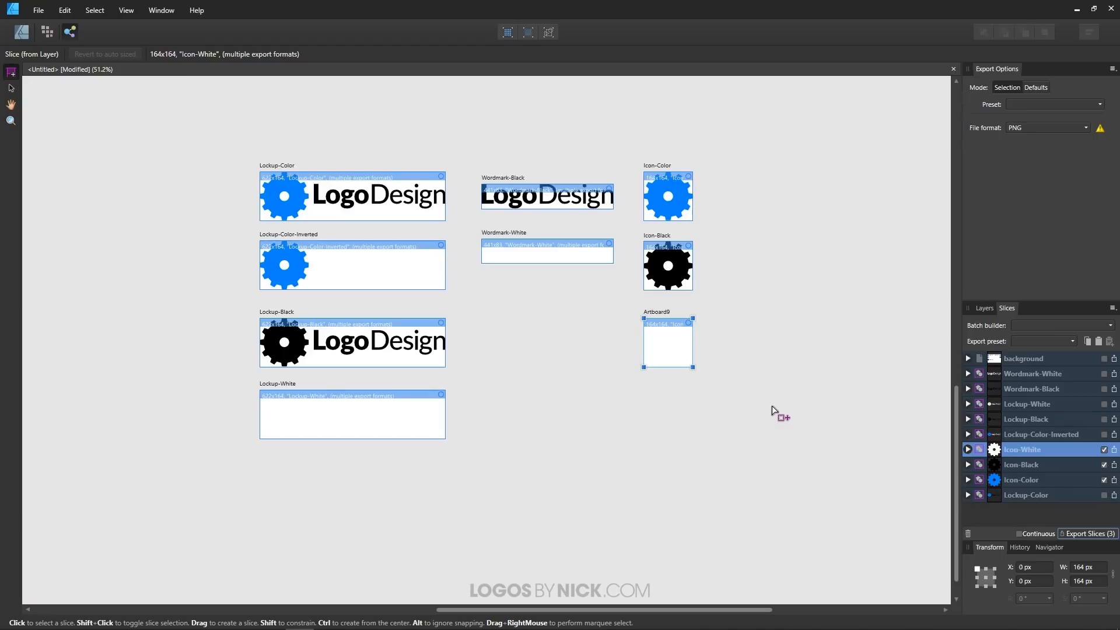
# Leave the Export Persona and return to the artboards in the Designer Persona.
pyautogui.click(21, 30)
pyautogui.moveTo(483, 210); pyautogui.dragTo(481, 241)
pyautogui.click(42, 10)
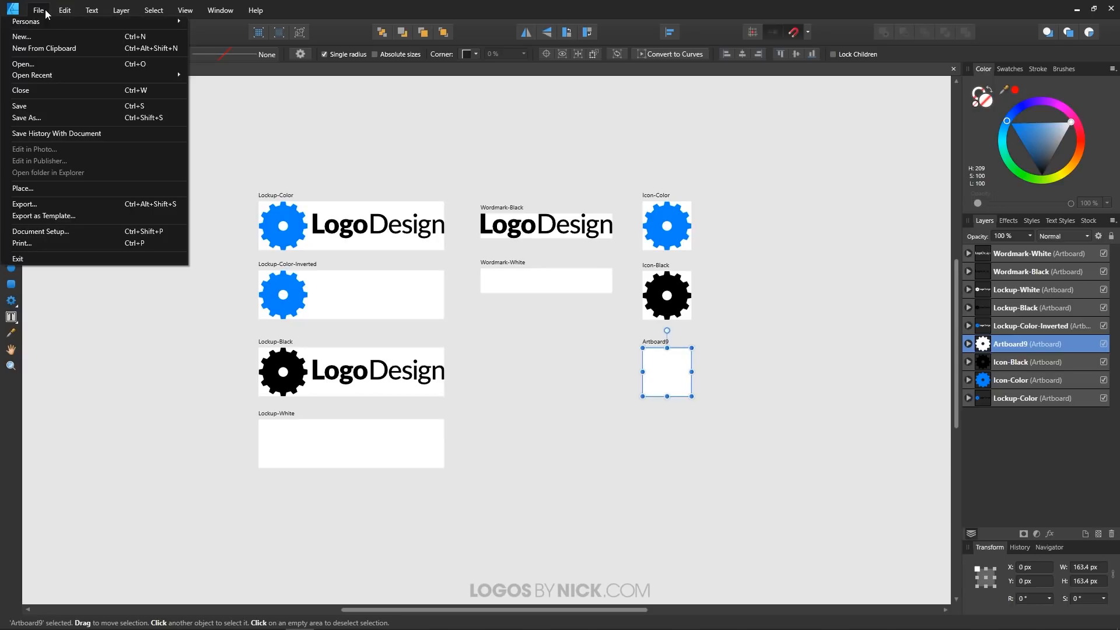
pyautogui.click(56, 123)
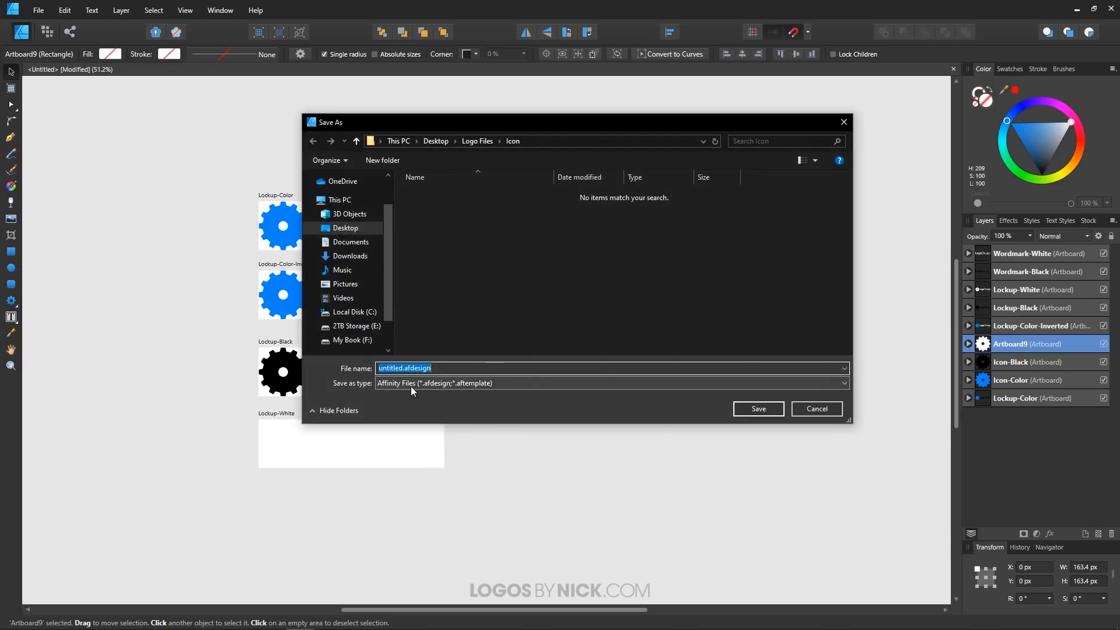
pyautogui.click(817, 410)
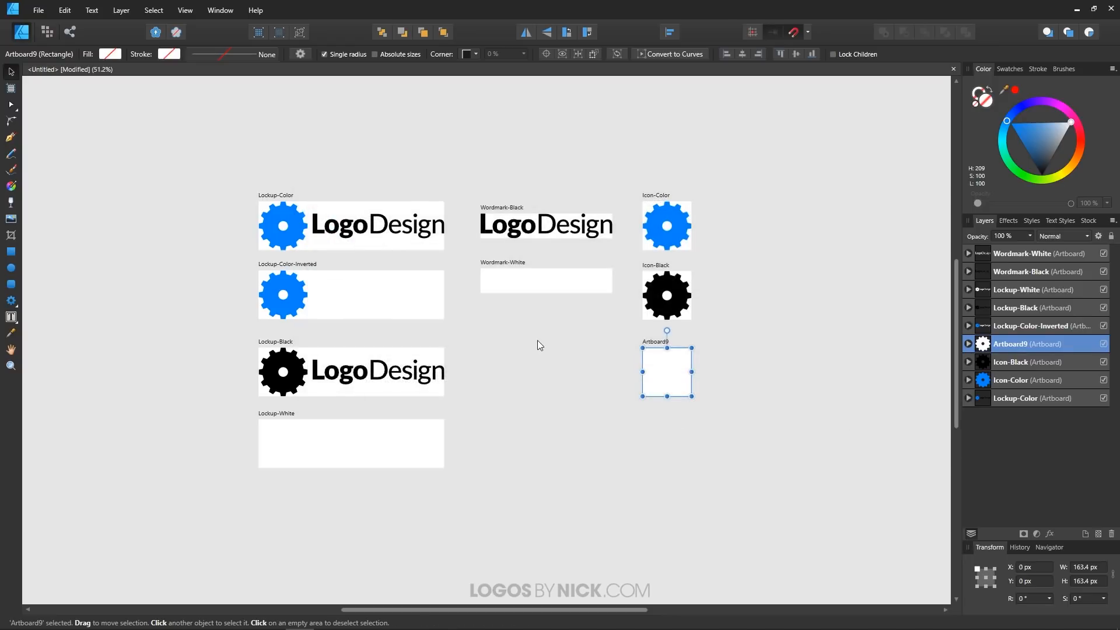